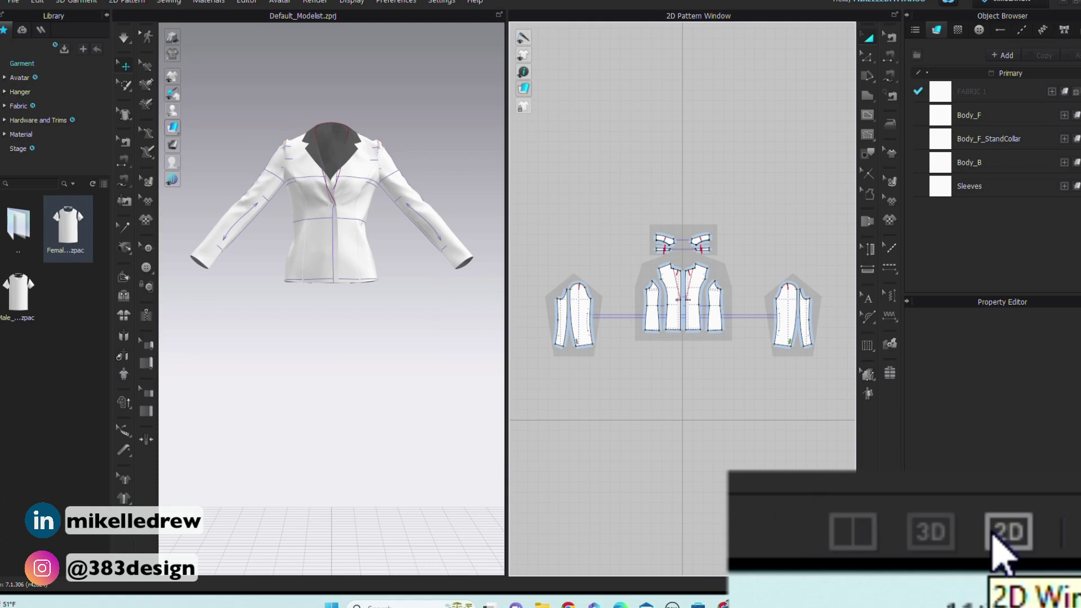
- Switch to the 2D-only pattern view and show the name on every pattern piece
{"action": "left_click", "coordinate": [1067, 586]}
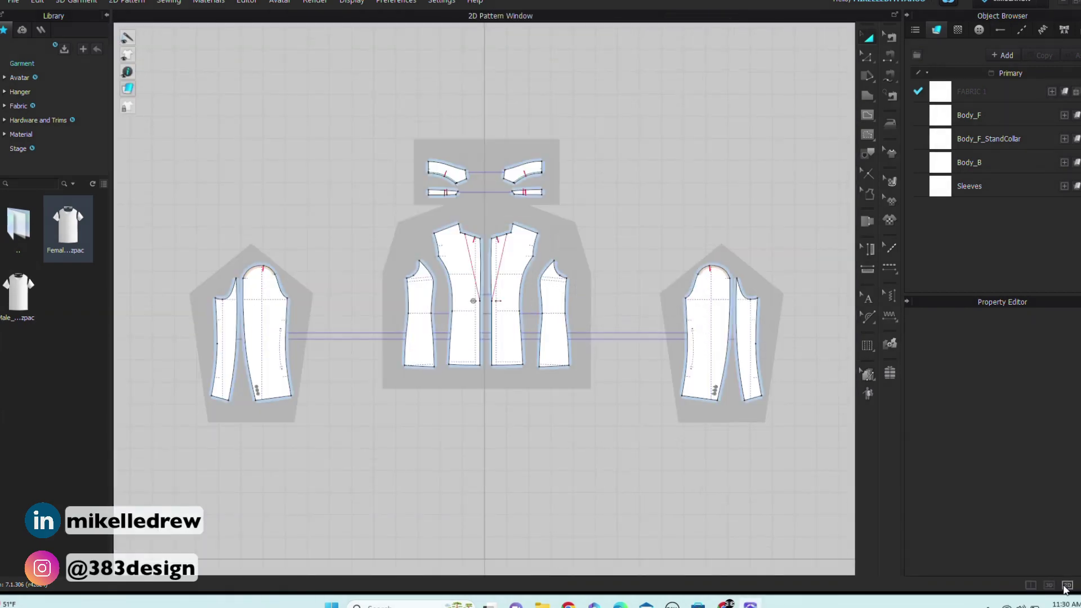
{"action": "scroll", "coordinate": [444, 399], "scroll_direction": "up", "scroll_amount": 2}
{"action": "scroll", "coordinate": [444, 399], "scroll_direction": "down", "scroll_amount": 1}
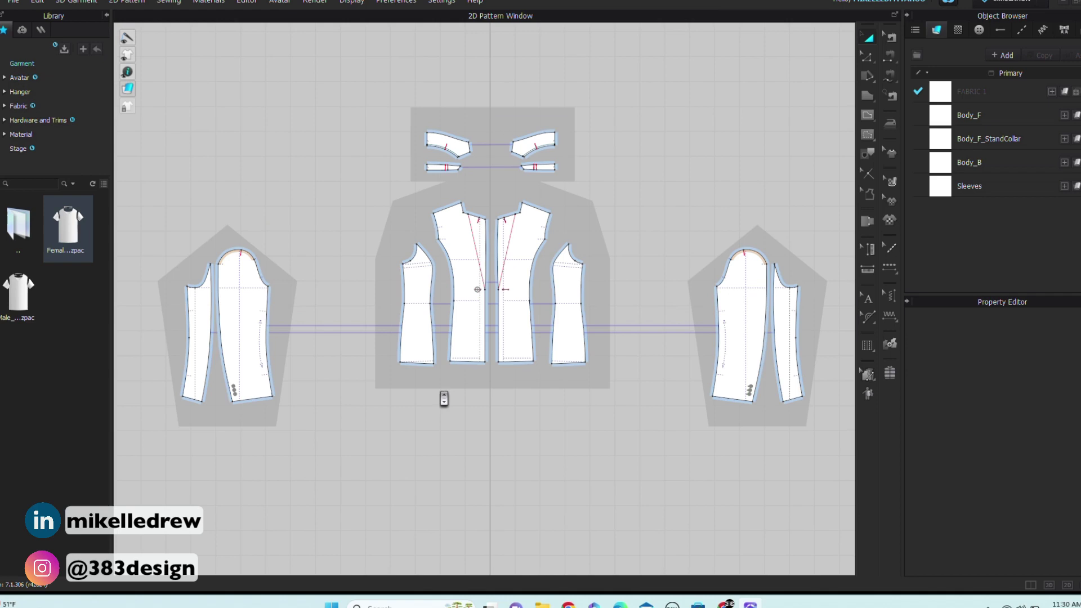
{"action": "scroll", "coordinate": [444, 399], "scroll_direction": "up", "scroll_amount": 2}
{"action": "scroll", "coordinate": [444, 400], "scroll_direction": "down", "scroll_amount": 1}
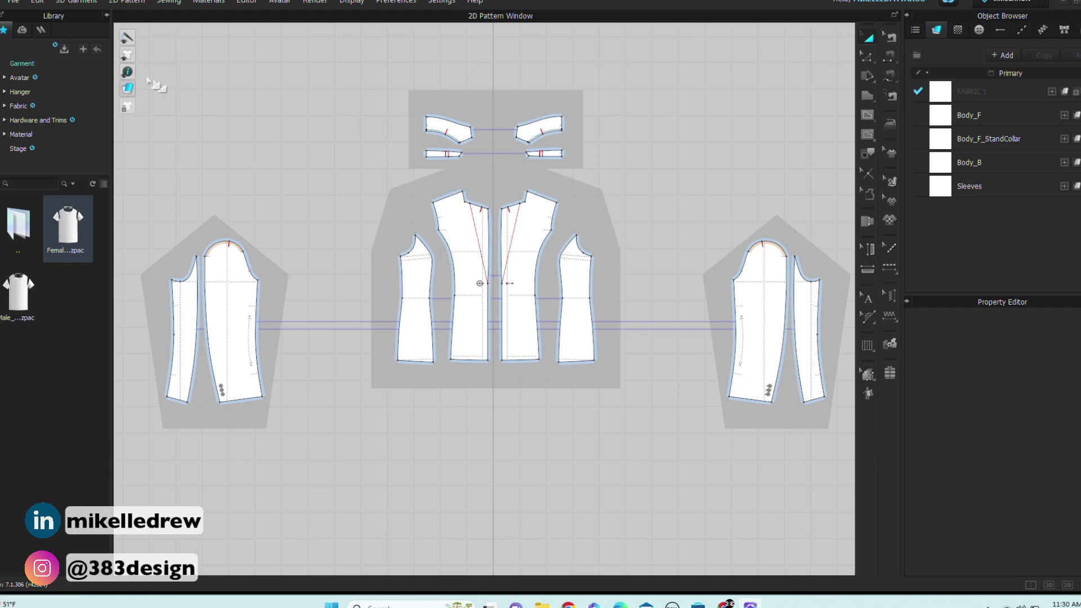
{"action": "mouse_move", "coordinate": [127, 72]}
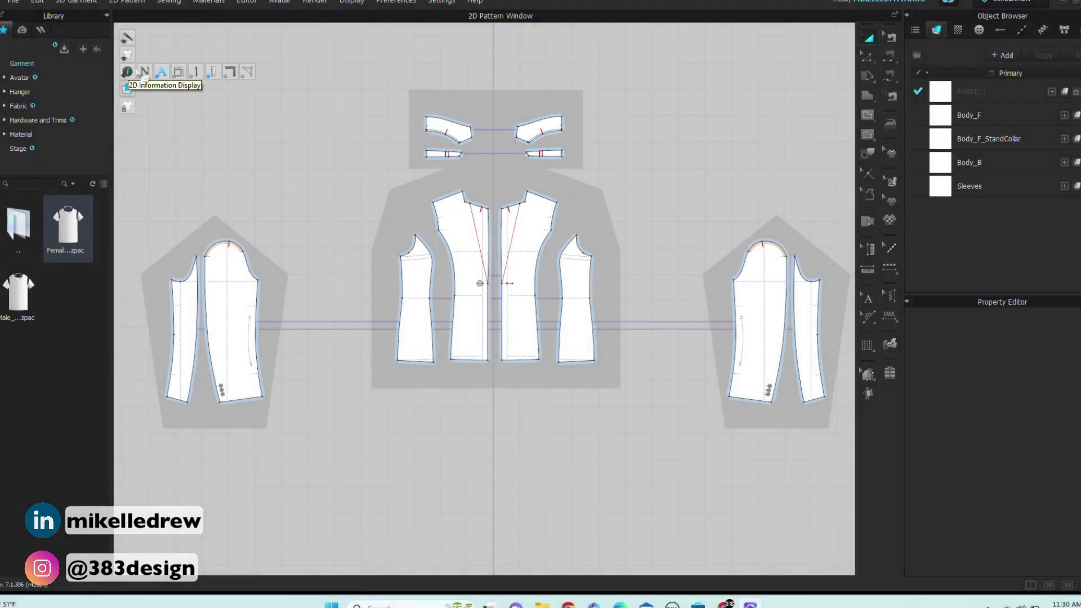
{"action": "left_click", "coordinate": [144, 72]}
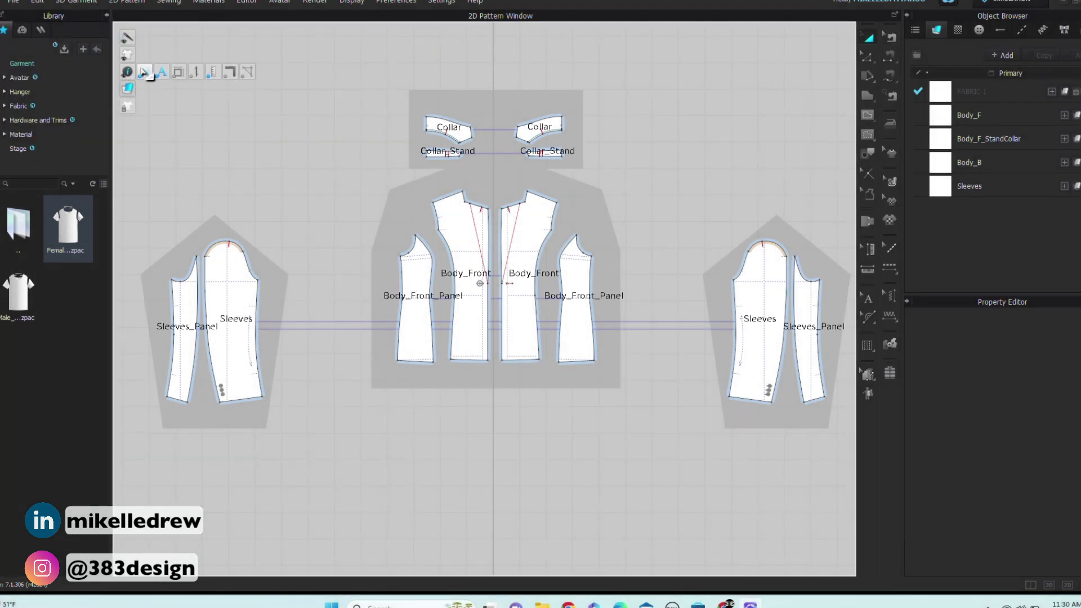
{"action": "scroll", "coordinate": [428, 340], "scroll_direction": "down", "scroll_amount": 1}
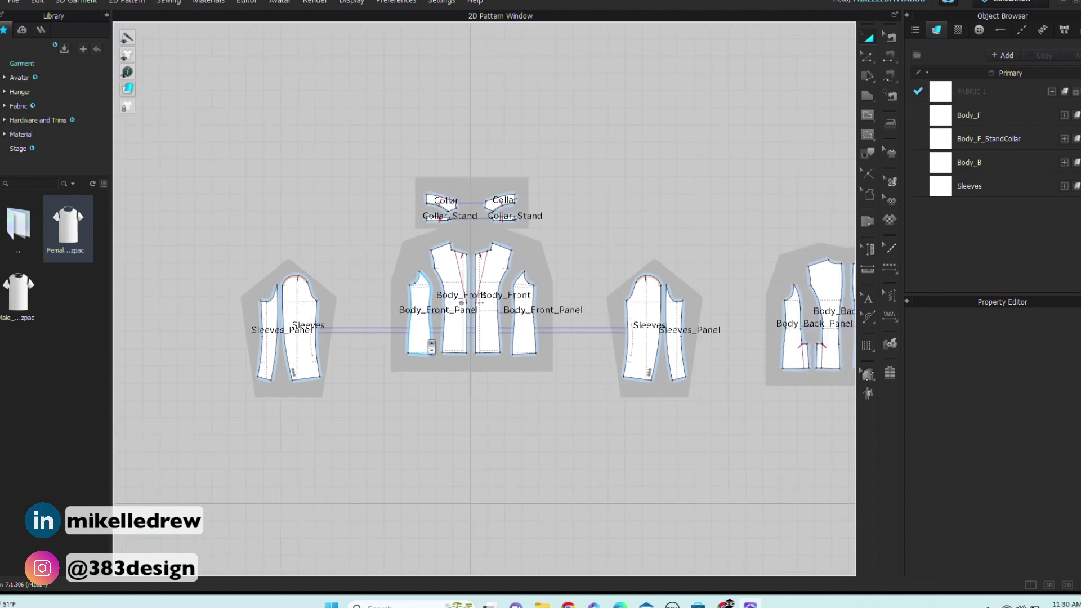
{"action": "scroll", "coordinate": [431, 351], "scroll_direction": "up", "scroll_amount": 5}
{"action": "scroll", "coordinate": [432, 346], "scroll_direction": "up", "scroll_amount": 1}
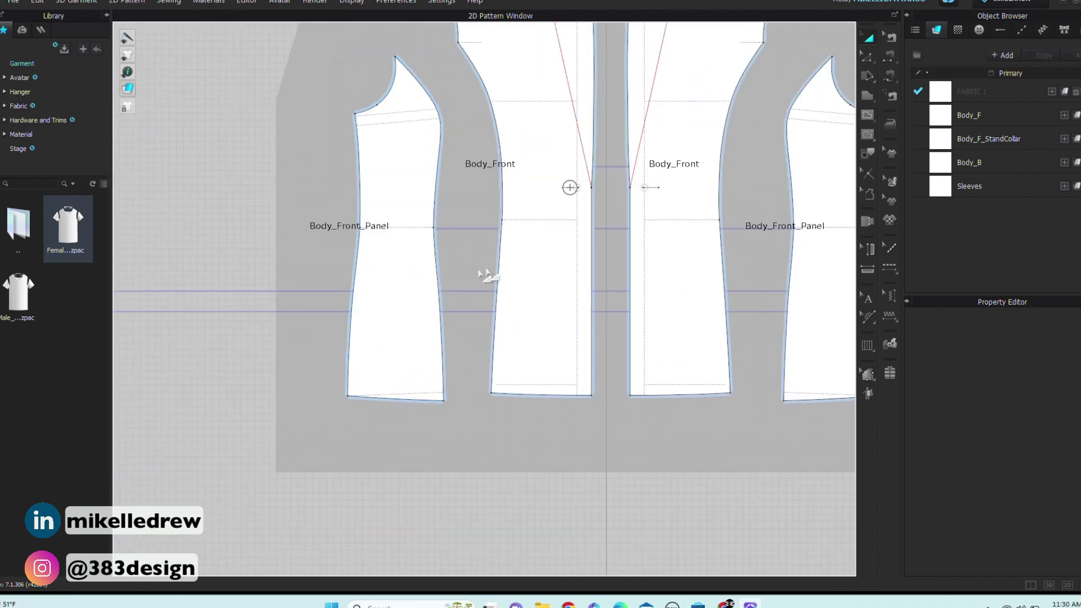
- Add a 'Cut 1 / Fabric: Wool Crepe' annotation to Body_Front_Panel, moved lower and rotated vertical
{"action": "left_click", "coordinate": [399, 237]}
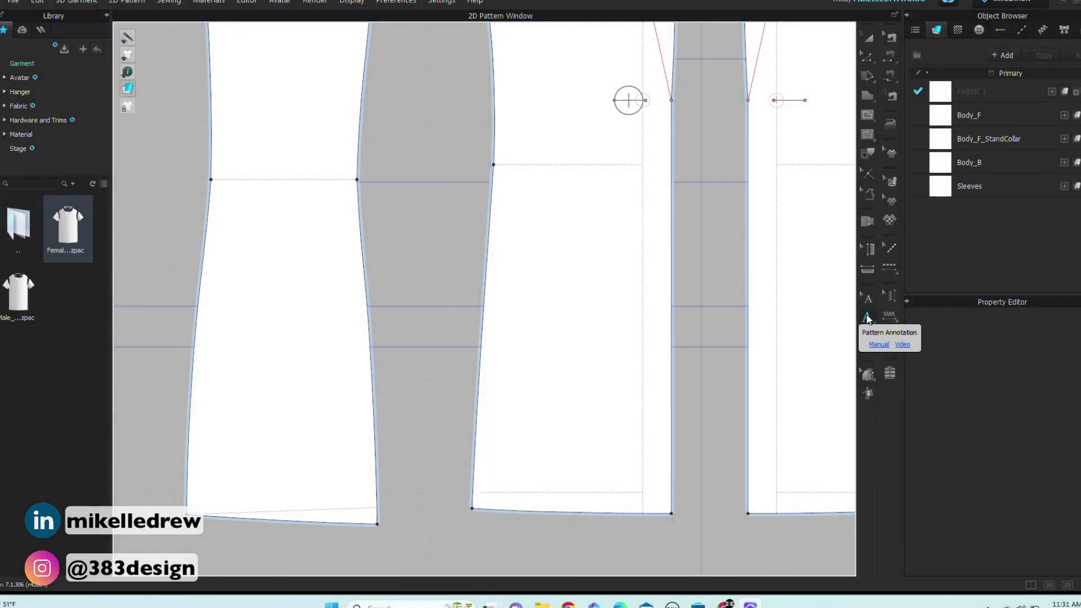
{"action": "left_click", "coordinate": [867, 319]}
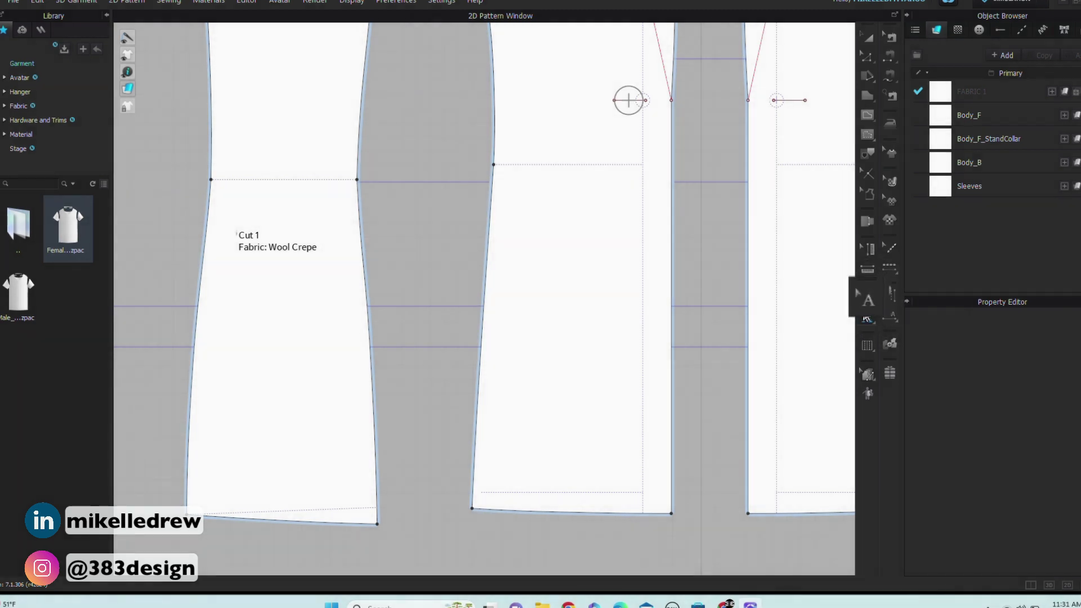
{"action": "left_click", "coordinate": [867, 299]}
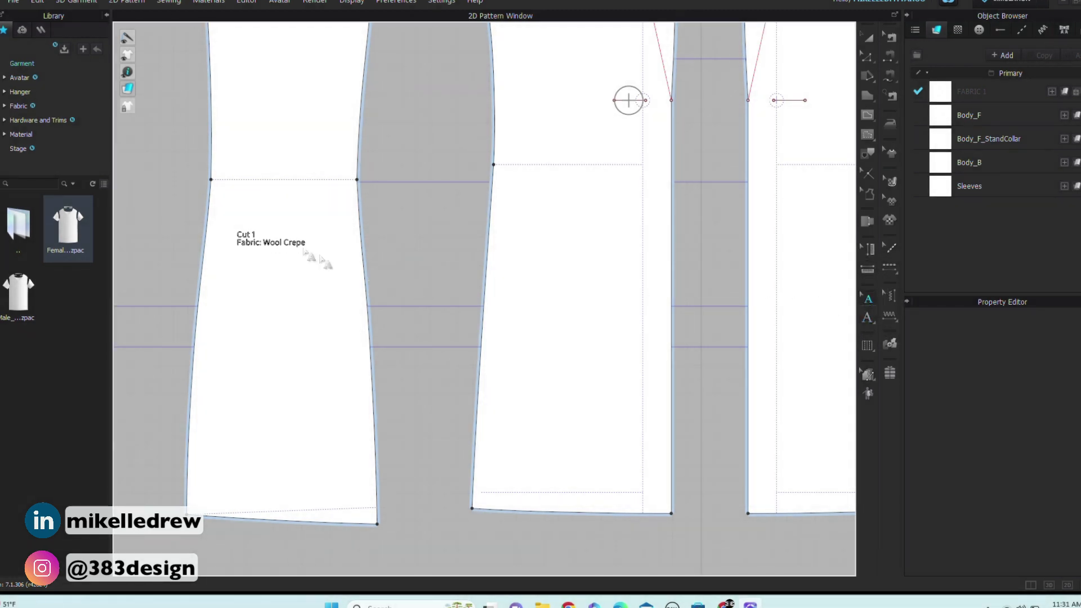
{"action": "left_click_drag", "start_coordinate": [258, 247], "coordinate": [266, 305]}
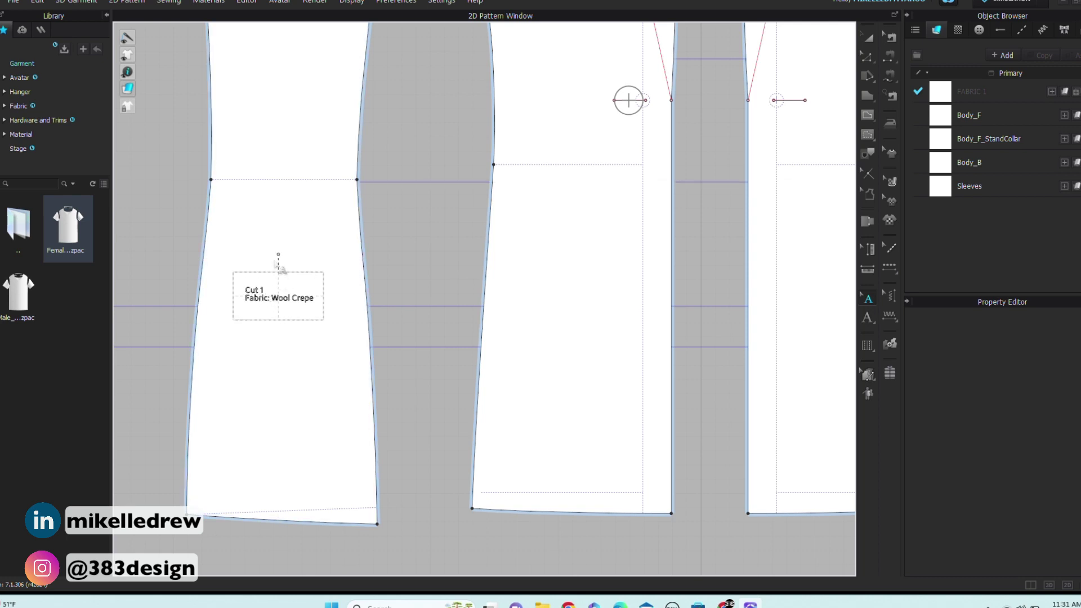
{"action": "left_click_drag", "start_coordinate": [263, 252], "coordinate": [225, 306]}
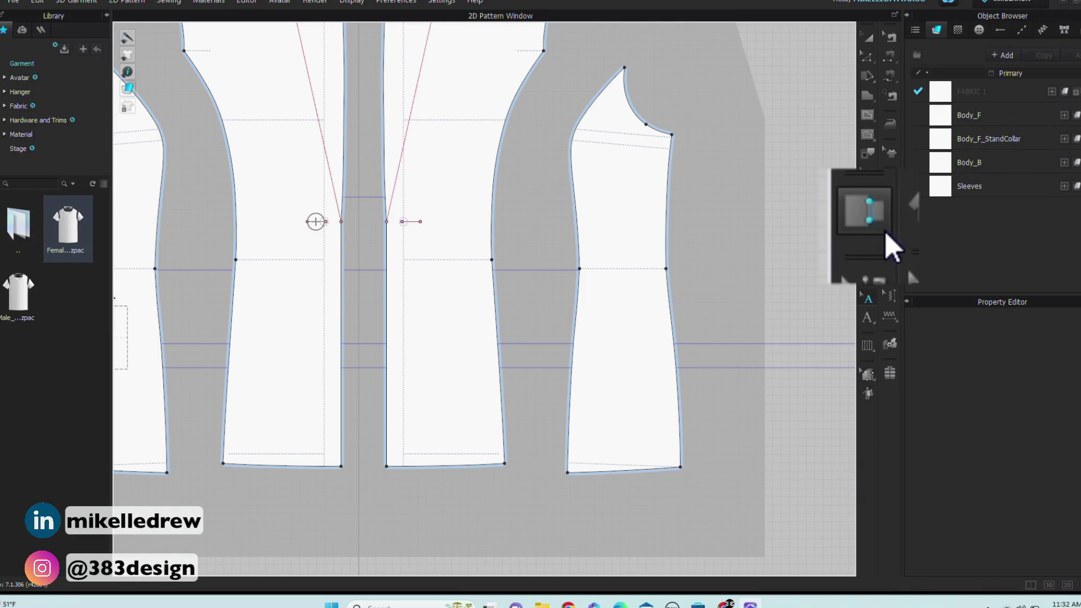
- Walk the side panel against the front shoulder point and notch both patterns at the intersection
{"action": "left_click", "coordinate": [869, 222]}
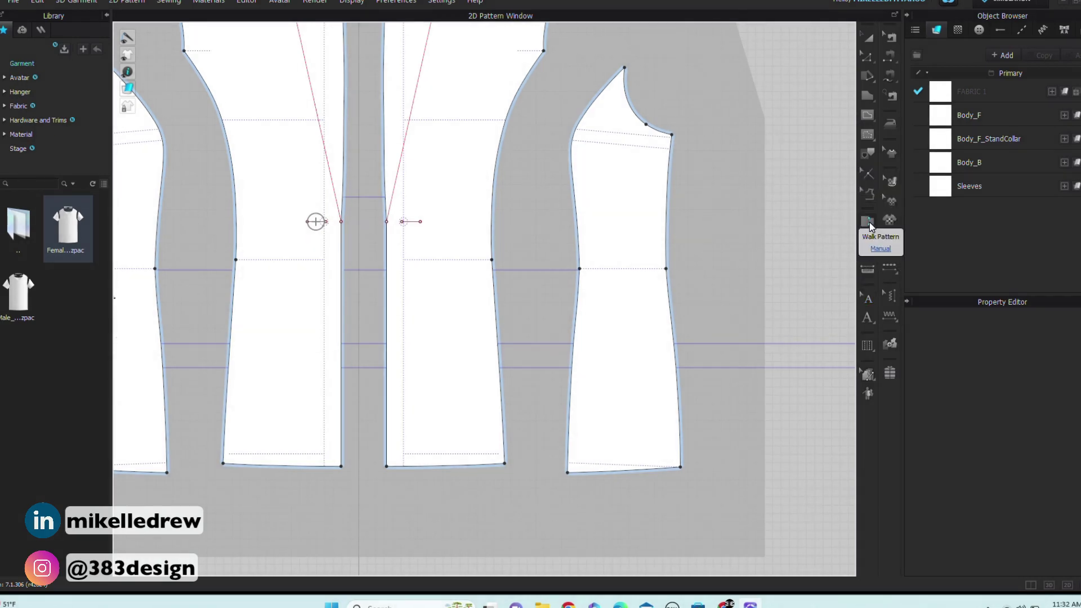
{"action": "left_click", "coordinate": [625, 68]}
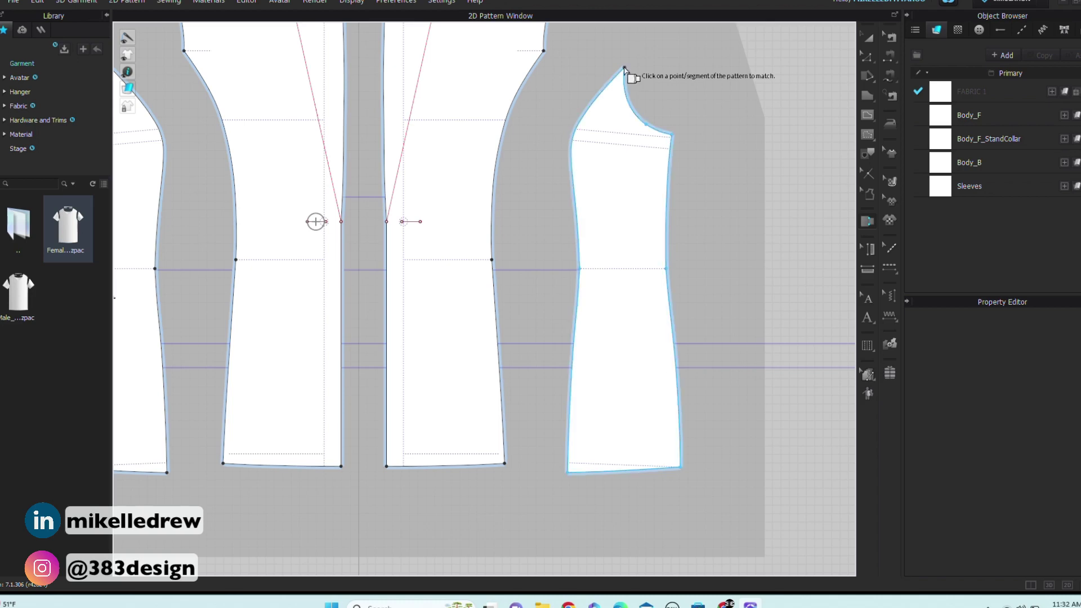
{"action": "left_click", "coordinate": [544, 51]}
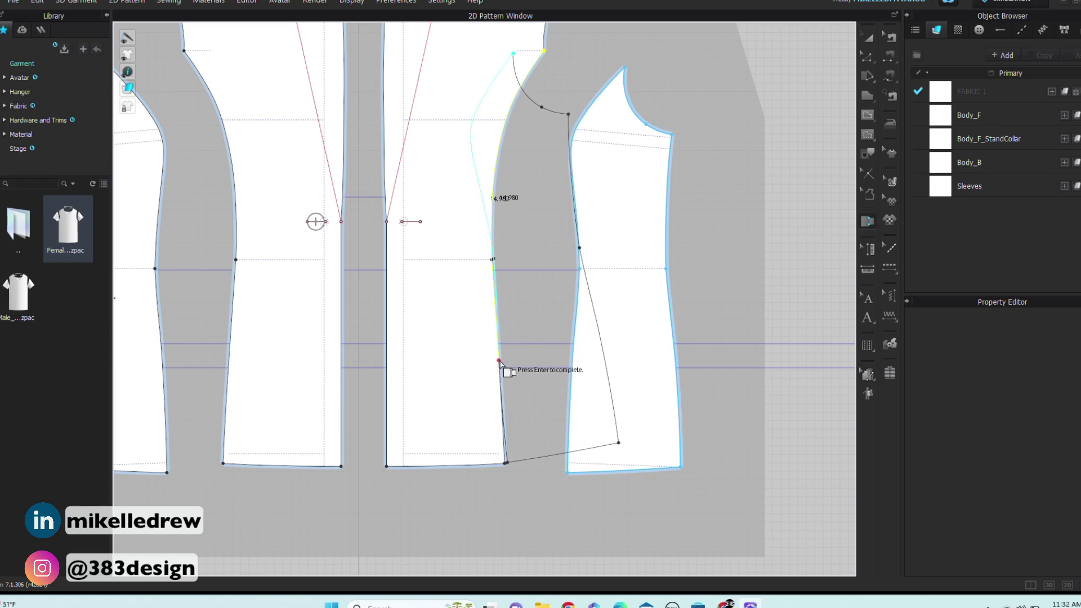
{"action": "right_click", "coordinate": [500, 364]}
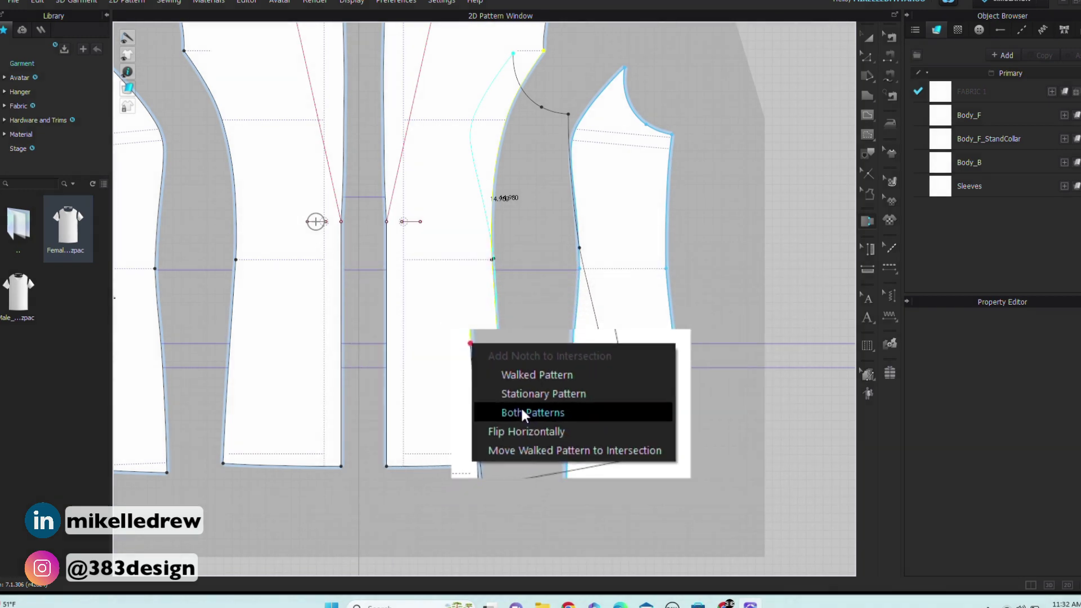
{"action": "left_click", "coordinate": [521, 406]}
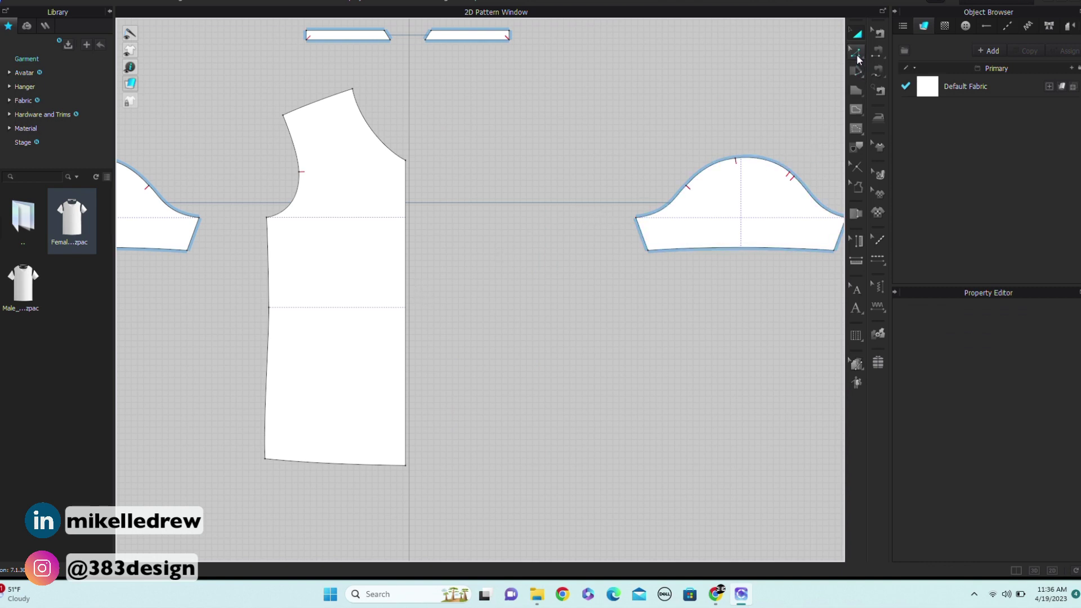
{"action": "left_click", "coordinate": [855, 310]}
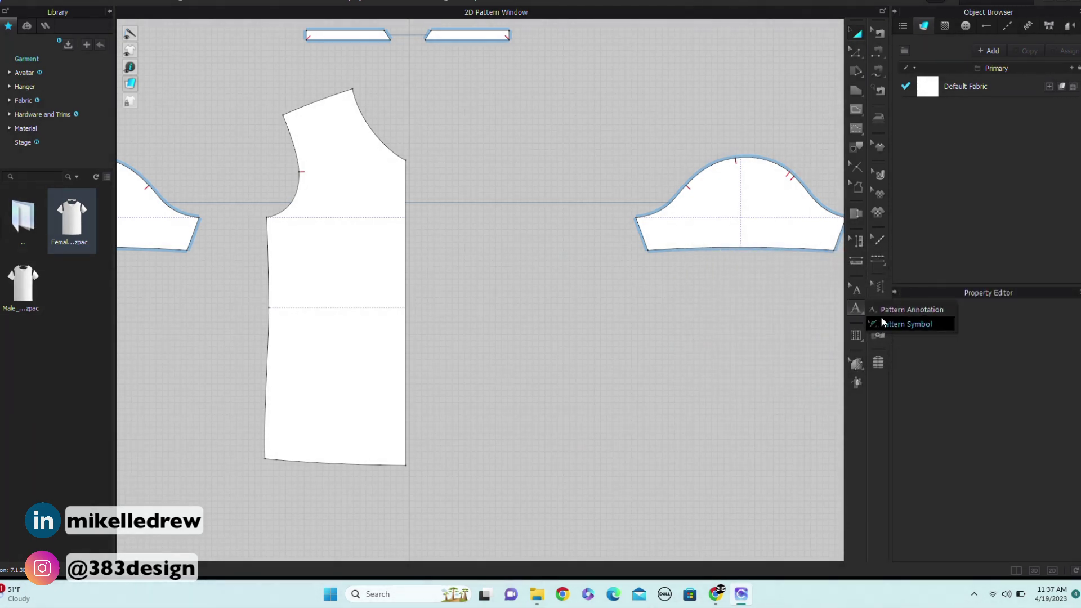
{"action": "left_click", "coordinate": [883, 321]}
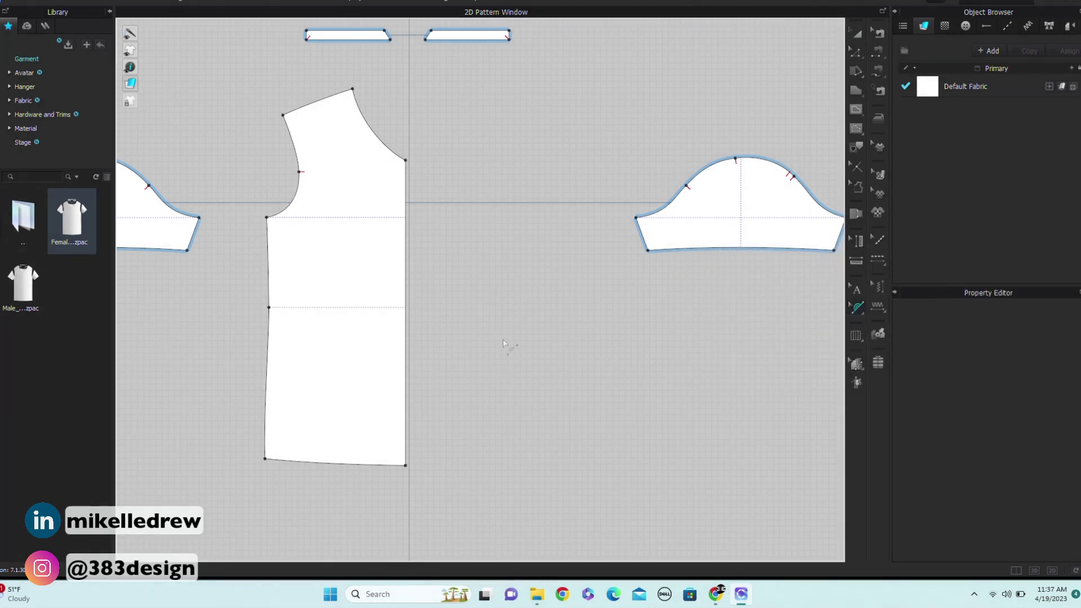
{"action": "left_click", "coordinate": [407, 320]}
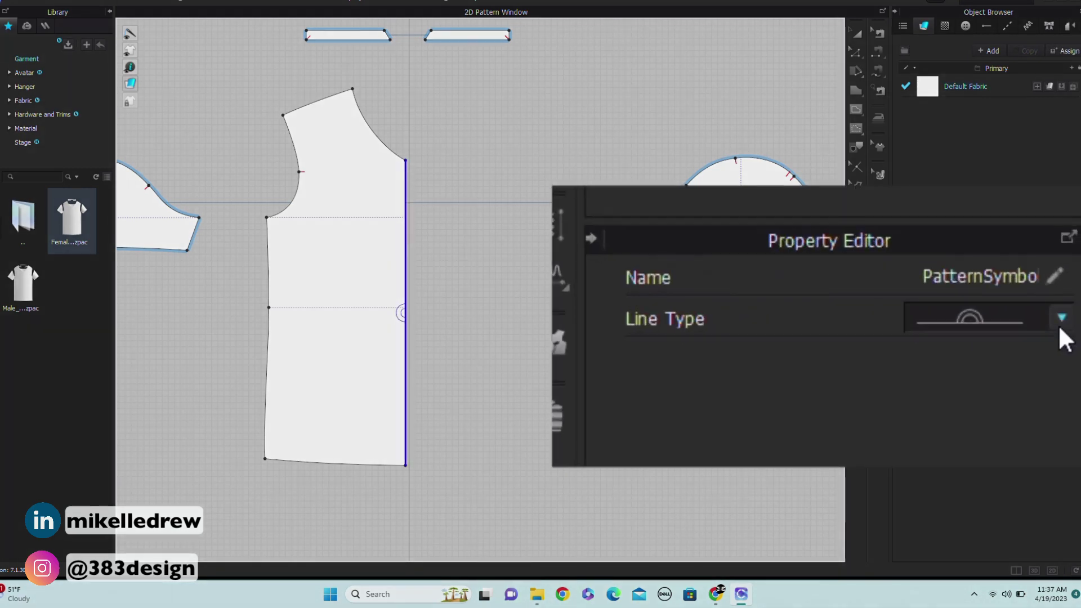
{"action": "left_click", "coordinate": [1078, 323]}
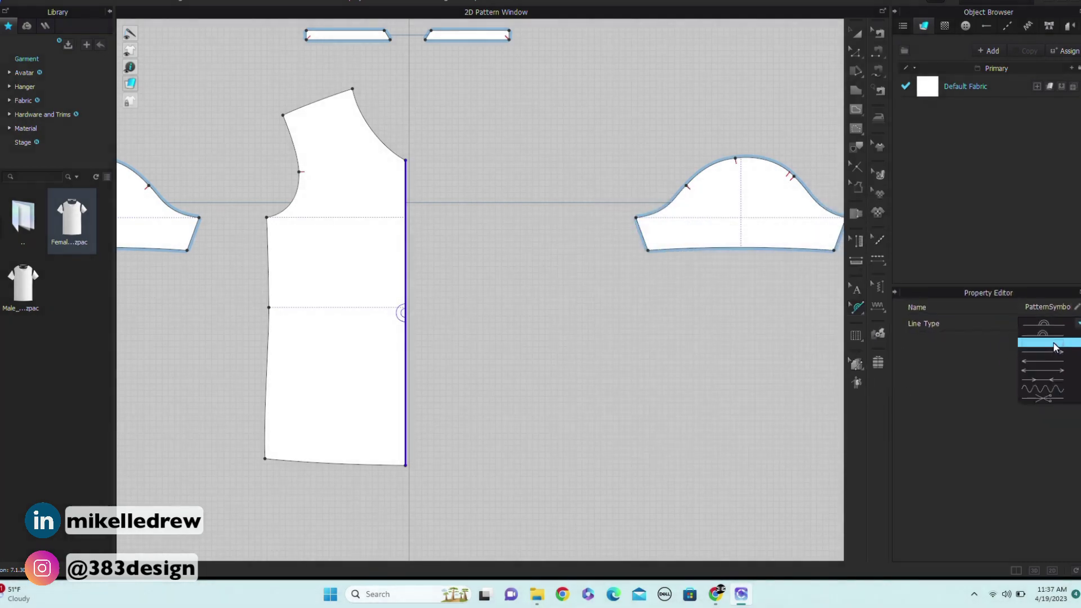
{"action": "left_click", "coordinate": [1054, 344]}
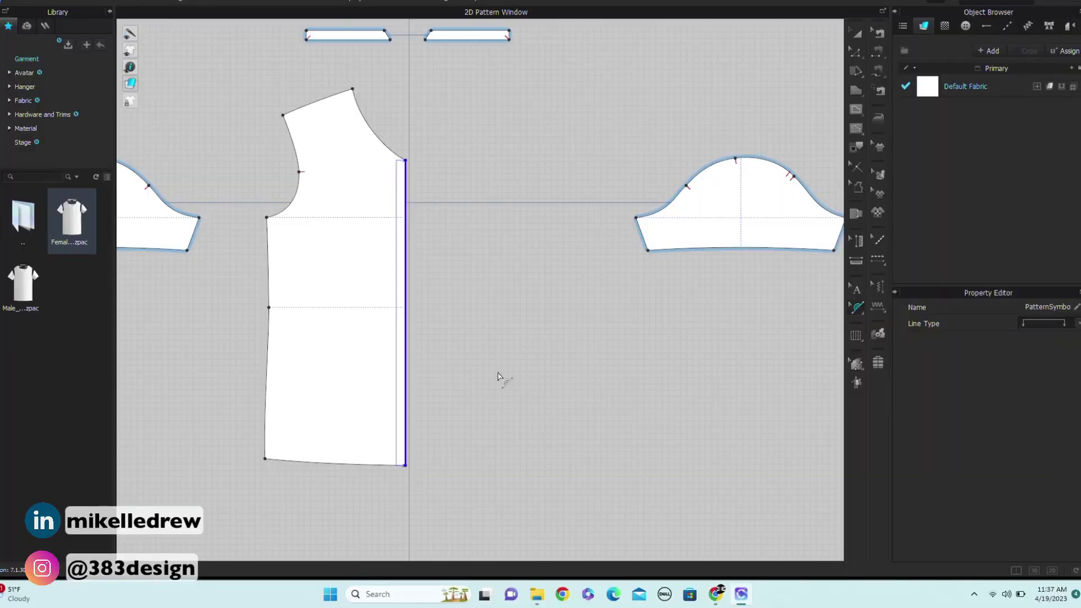
{"action": "left_click", "coordinate": [498, 378]}
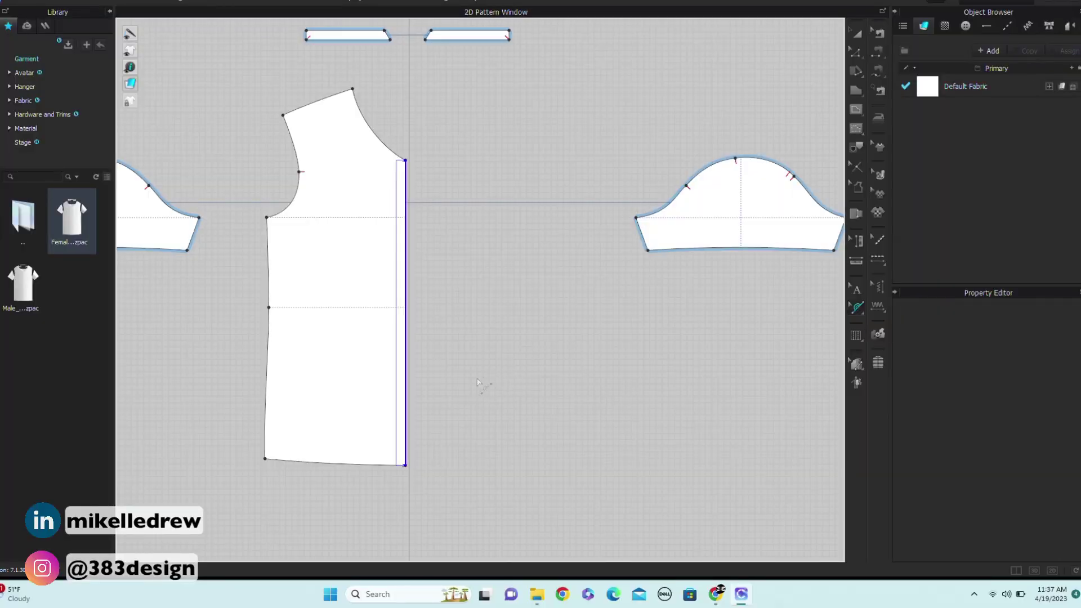
{"action": "left_click", "coordinate": [426, 317]}
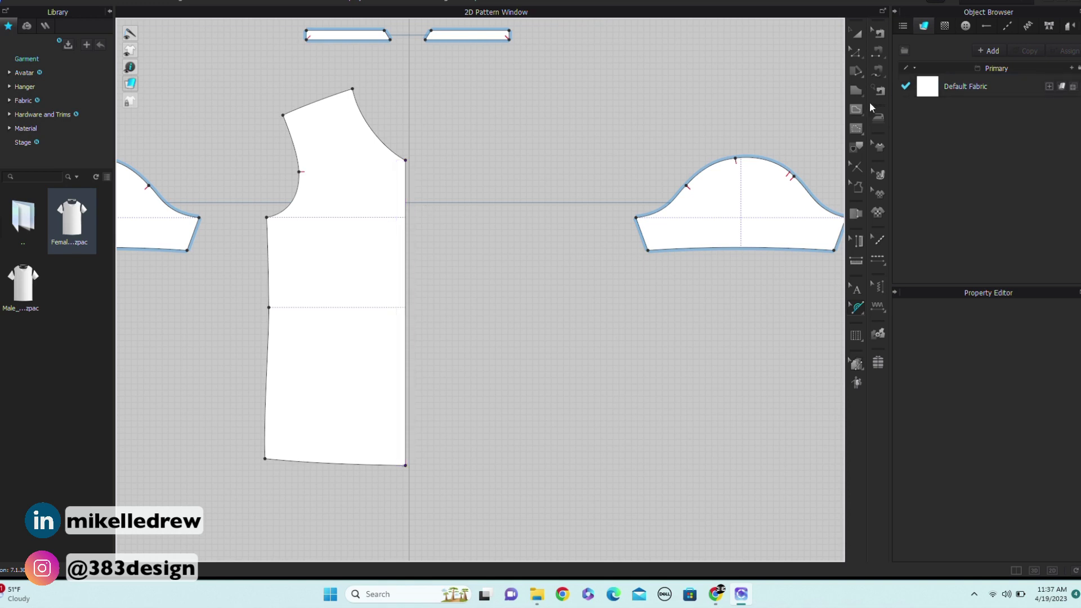
{"action": "left_click", "coordinate": [856, 108]}
- Draw an internal line down the bodice's centre front from top corner to hem
{"action": "left_click", "coordinate": [407, 176]}
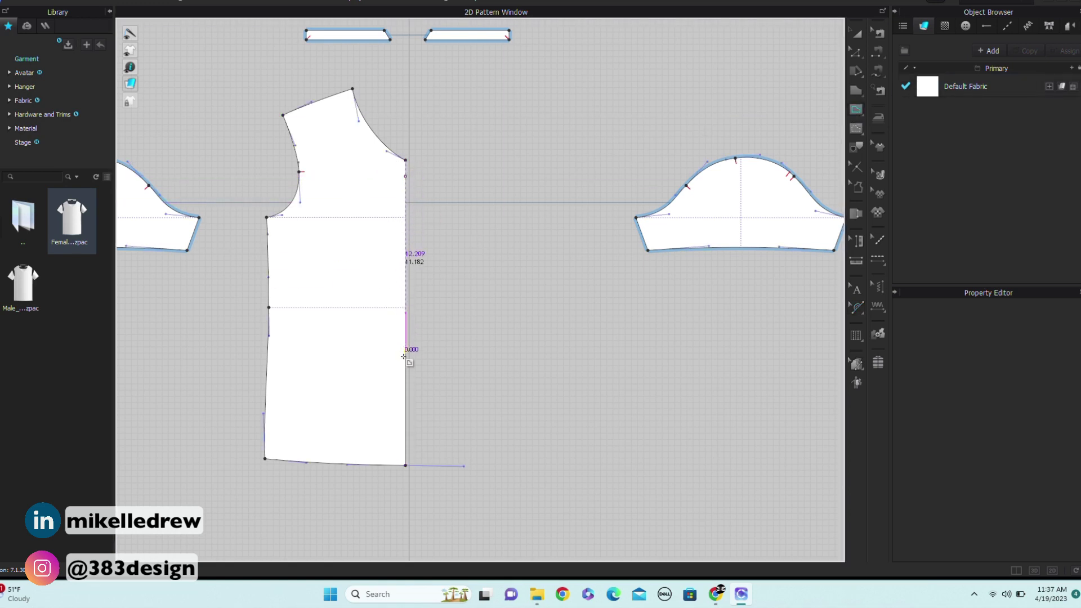
{"action": "double_click", "coordinate": [407, 455]}
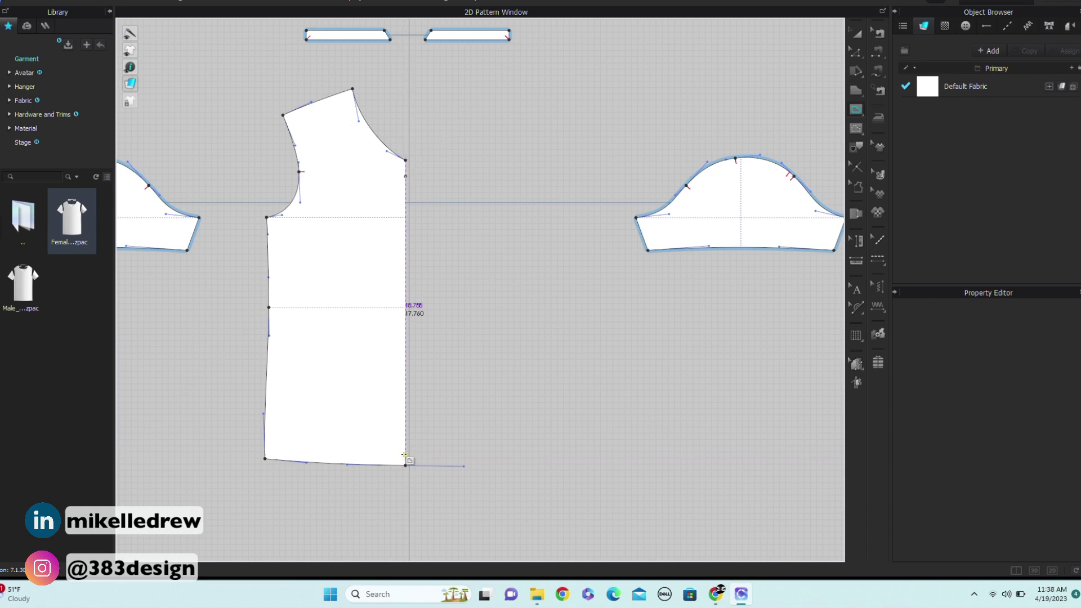
{"action": "double_click", "coordinate": [407, 457]}
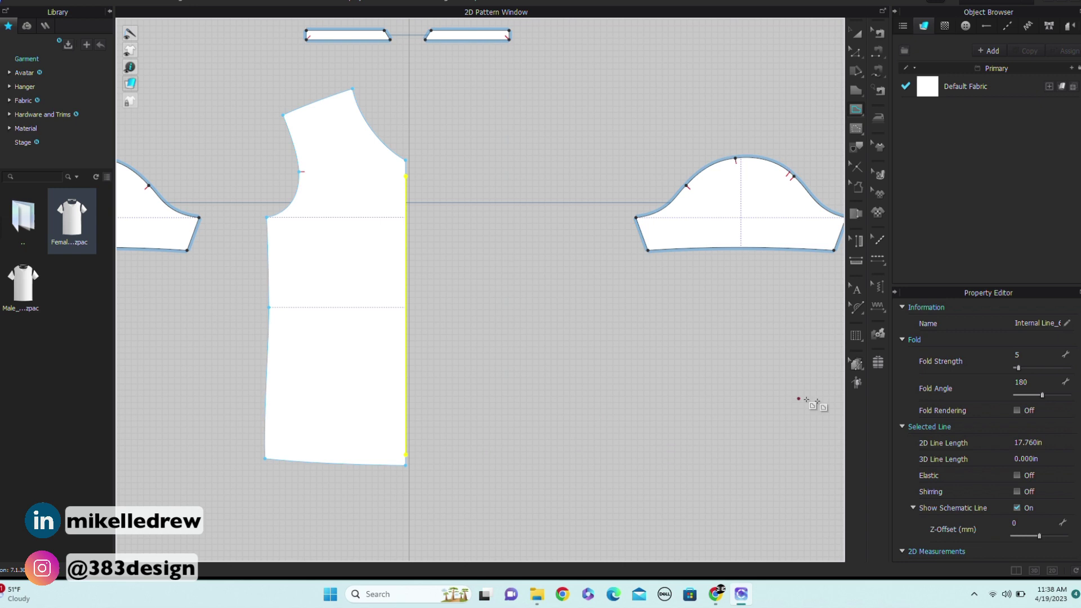
- Place a fold symbol on the centre-front line, drawn as a rectangle and flipped
{"action": "left_click", "coordinate": [860, 311]}
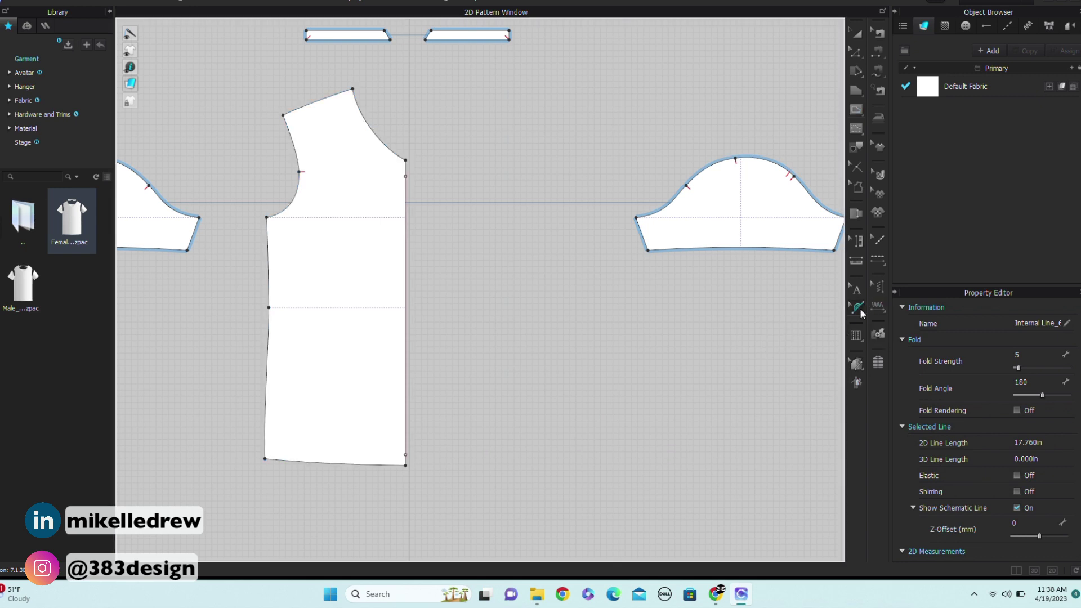
{"action": "left_click", "coordinate": [406, 321]}
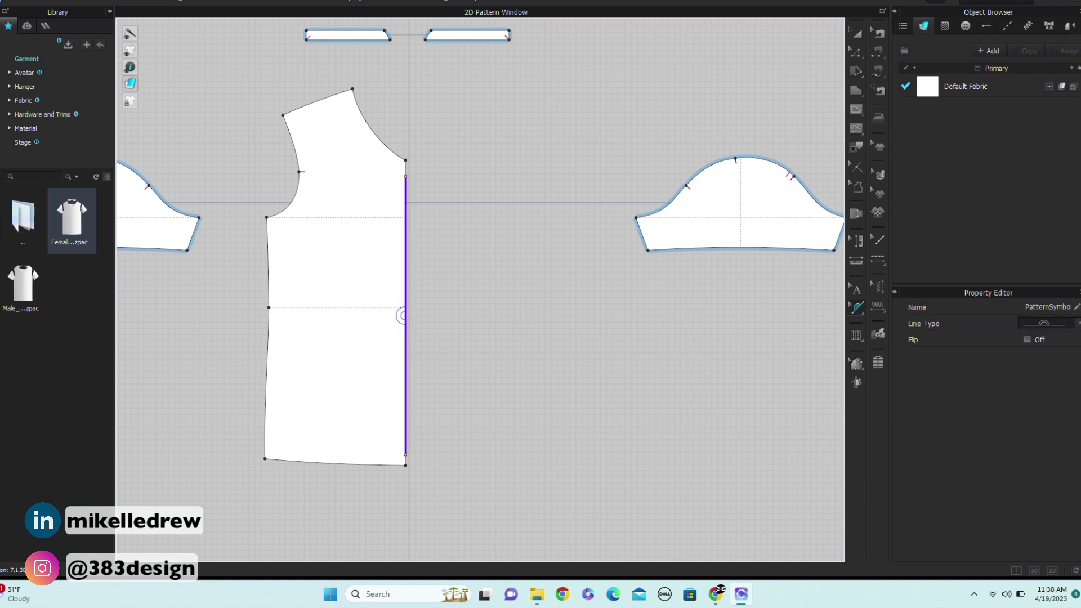
{"action": "left_click", "coordinate": [1078, 325]}
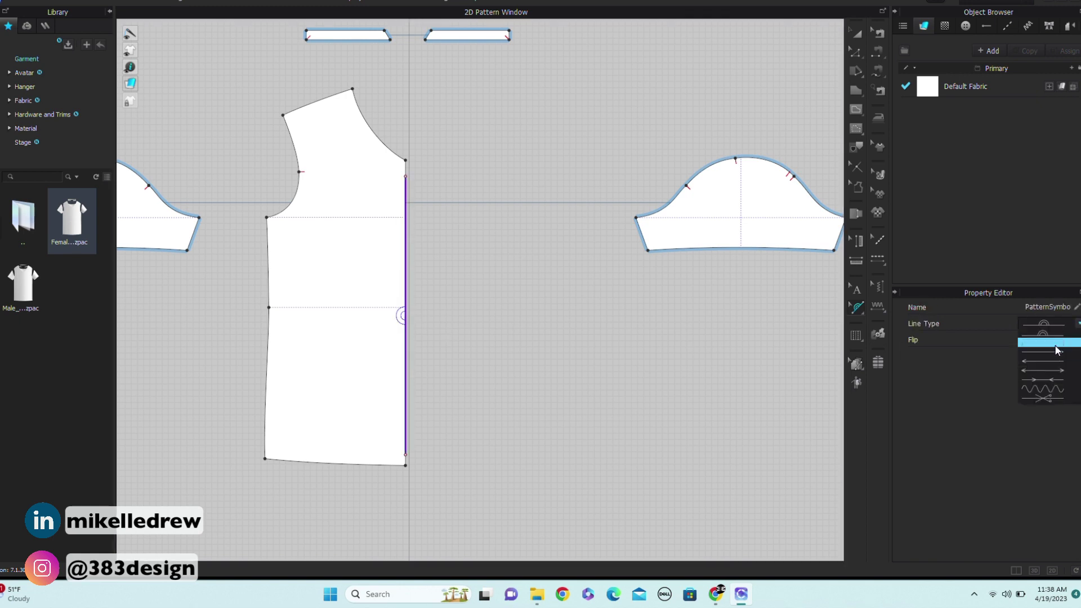
{"action": "left_click", "coordinate": [1051, 348]}
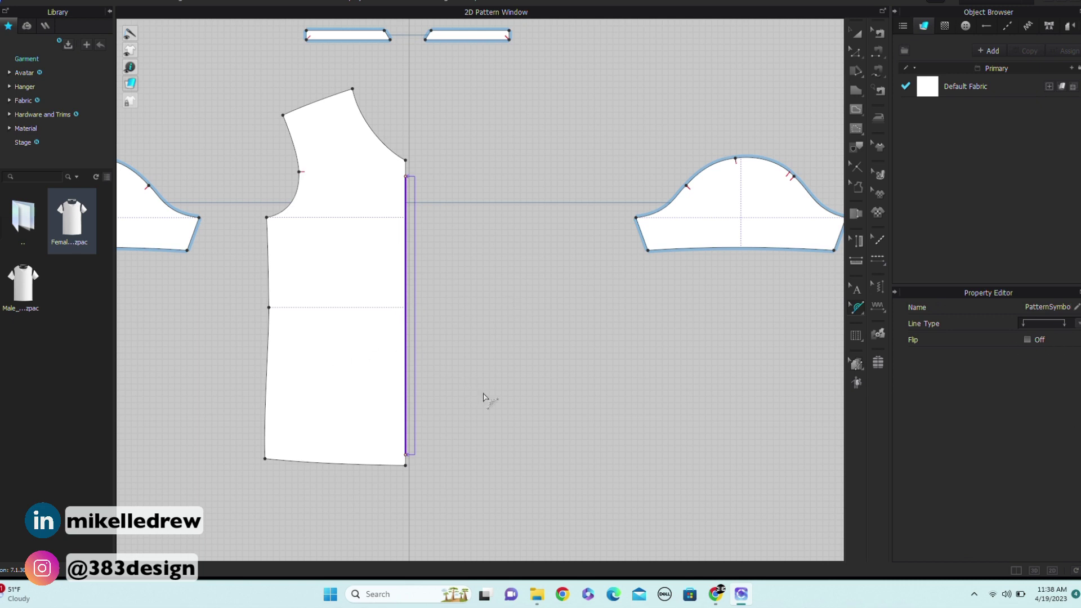
{"action": "scroll", "coordinate": [481, 388], "scroll_direction": "up", "scroll_amount": 2}
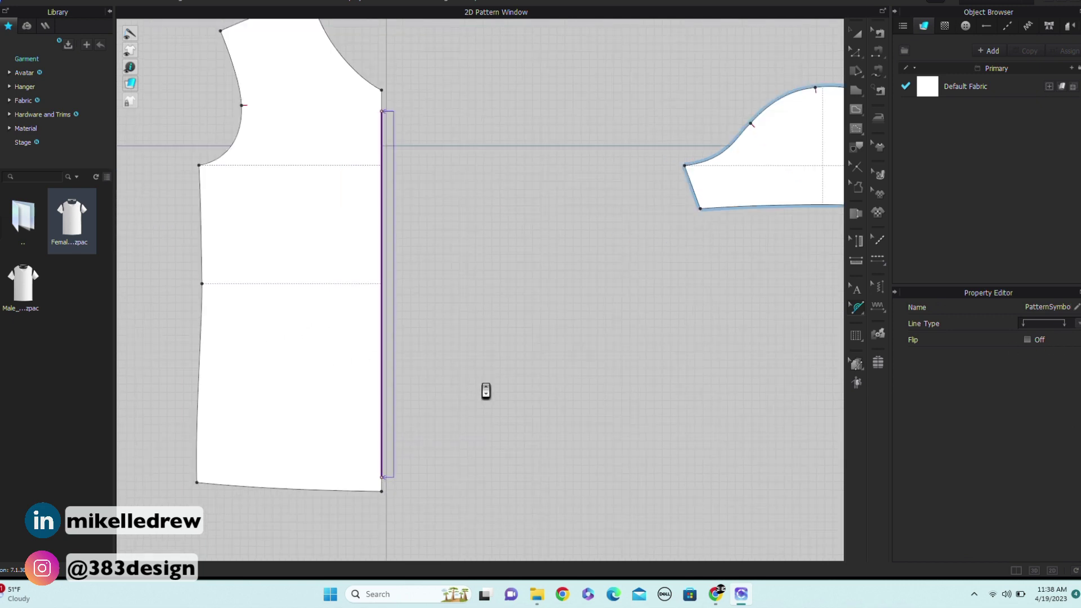
{"action": "left_click", "coordinate": [1028, 339]}
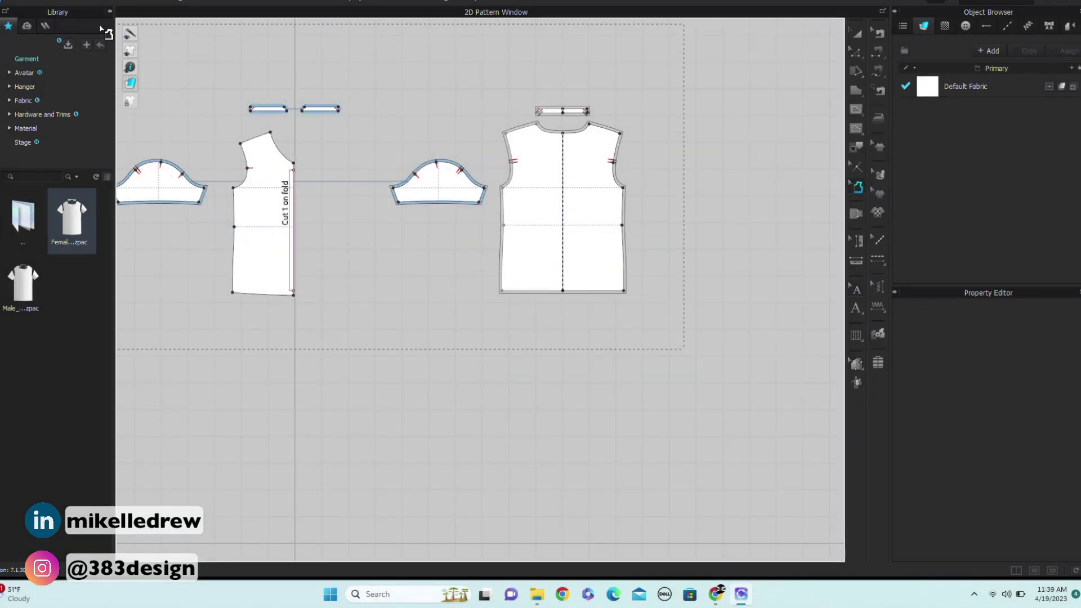
- Give all pattern pieces a 0.5 inch seam allowance
{"action": "left_click_drag", "start_coordinate": [194, 53], "coordinate": [135, 42]}
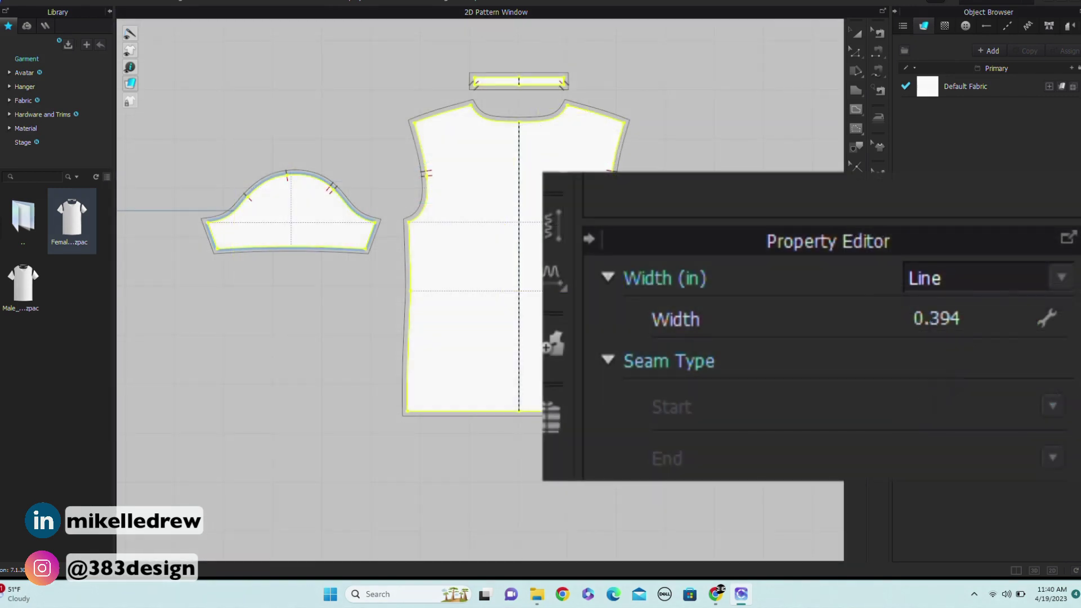
{"action": "left_click", "coordinate": [936, 319]}
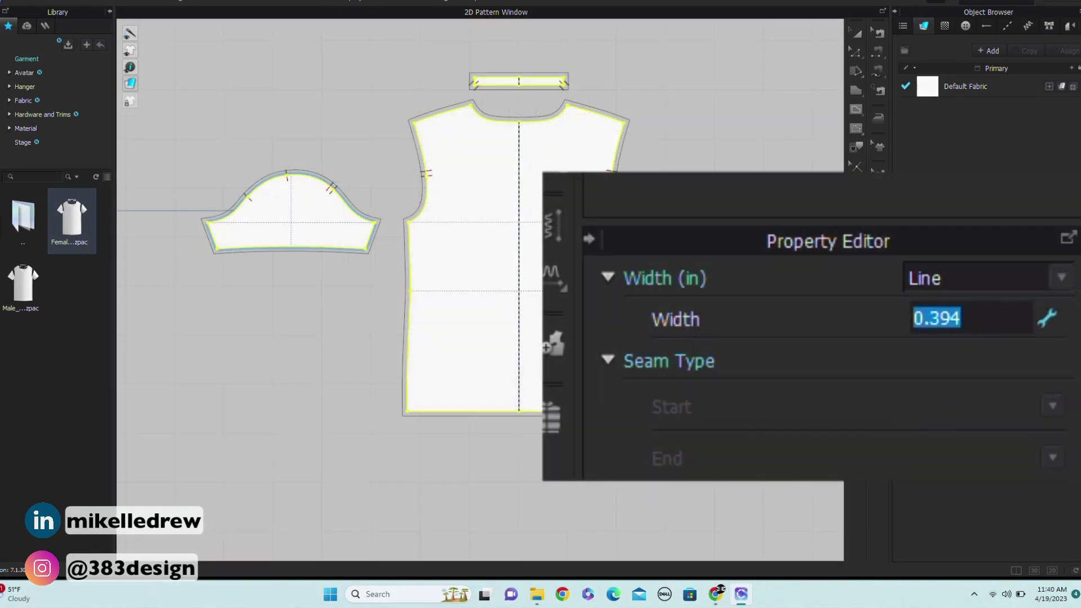
{"action": "type", "text": ".5"}
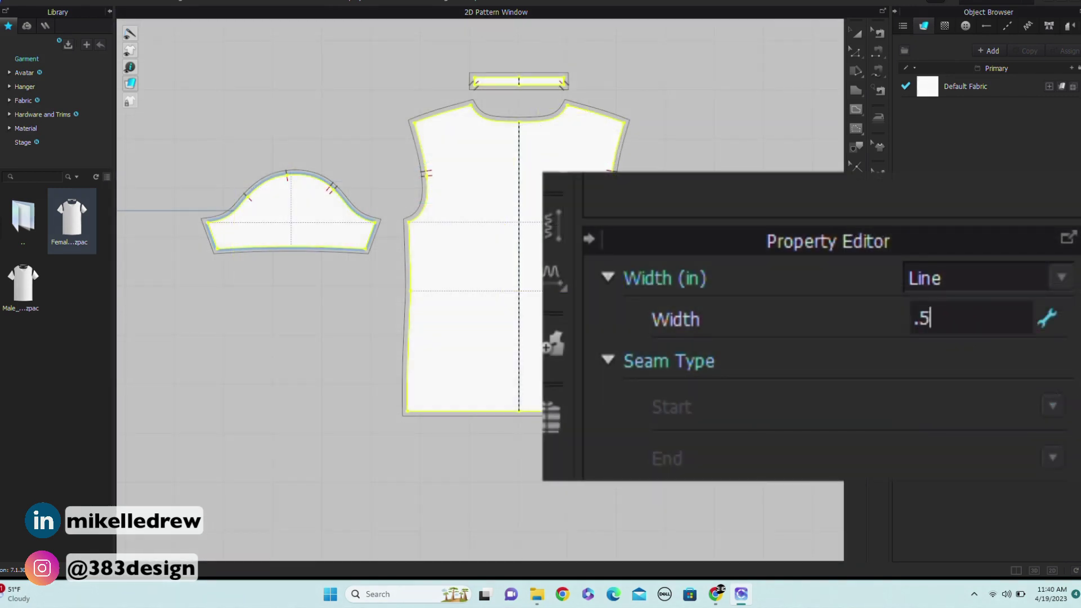
{"action": "key", "text": "Return"}
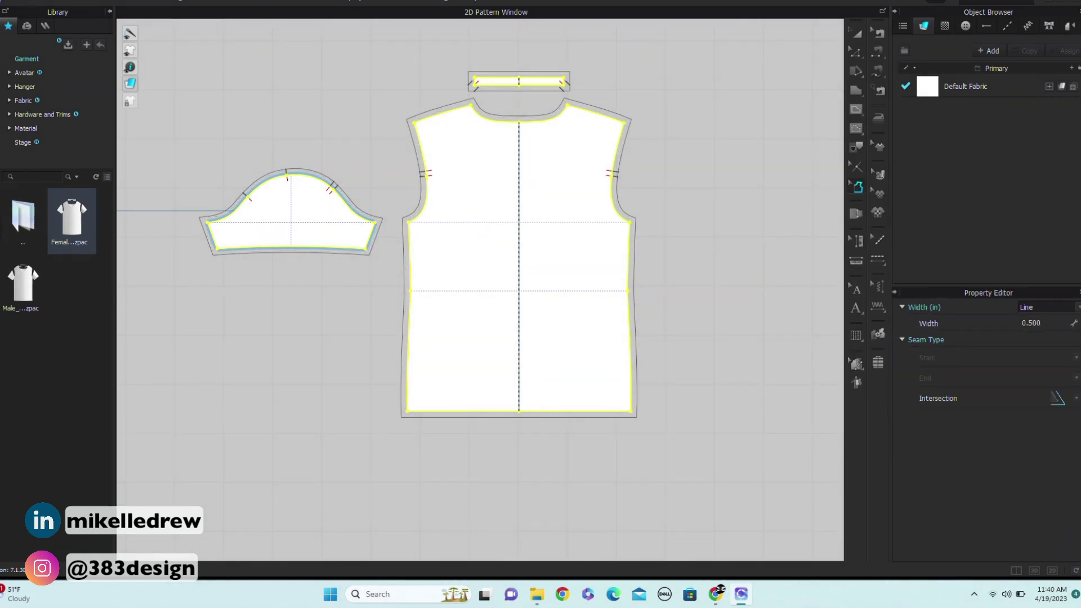
- Set the full bodice hem line's seam allowance width to 1 inch
{"action": "left_click", "coordinate": [1030, 323]}
{"action": "left_click", "coordinate": [753, 367]}
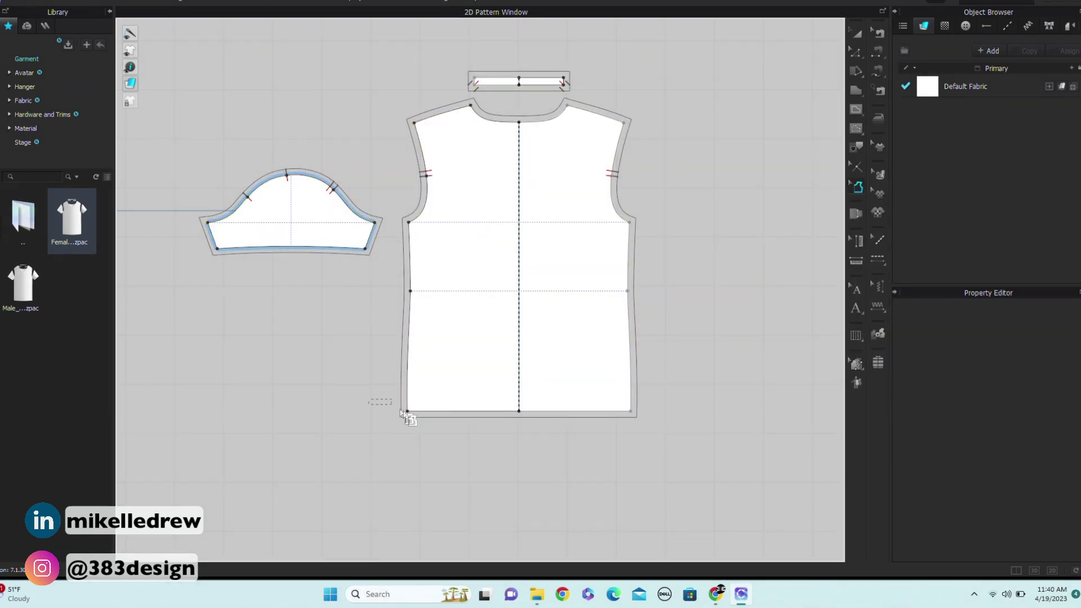
{"action": "left_click_drag", "start_coordinate": [404, 414], "coordinate": [669, 460]}
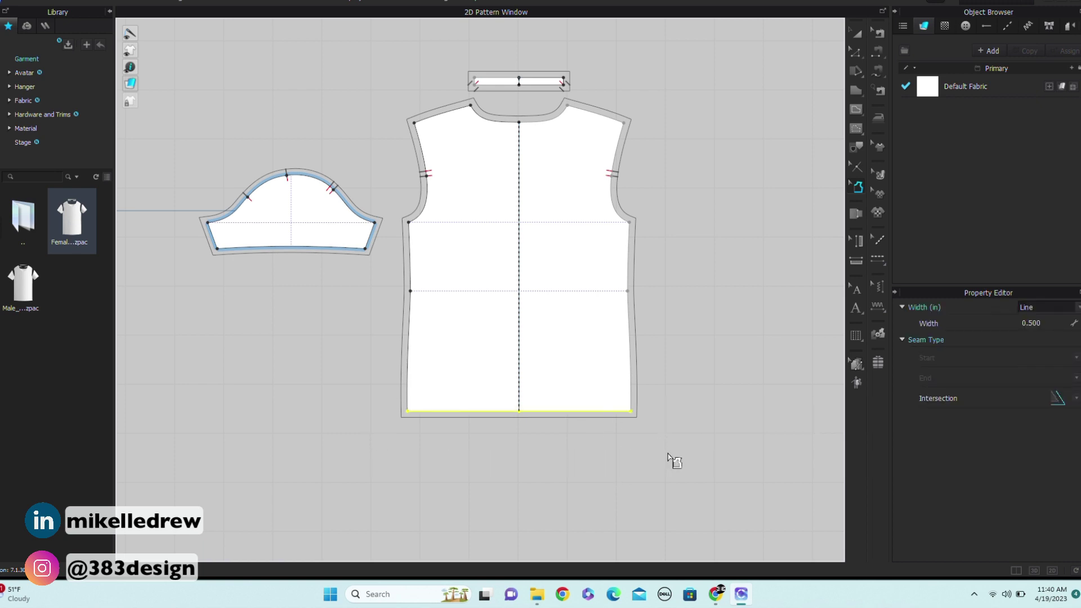
{"action": "double_click", "coordinate": [1032, 322]}
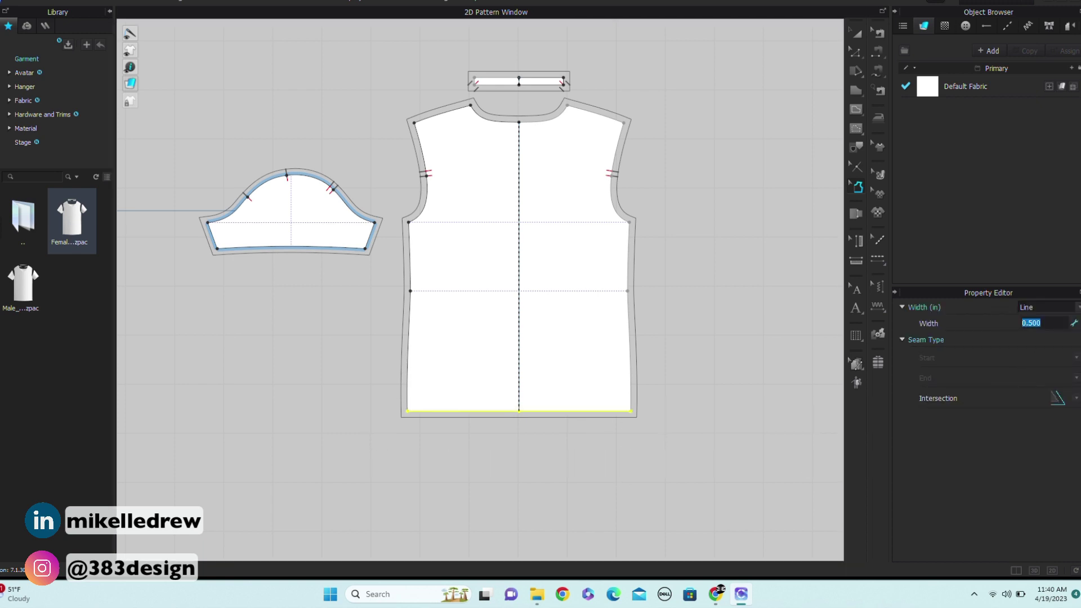
{"action": "type", "text": "1"}
{"action": "key", "text": "Return"}
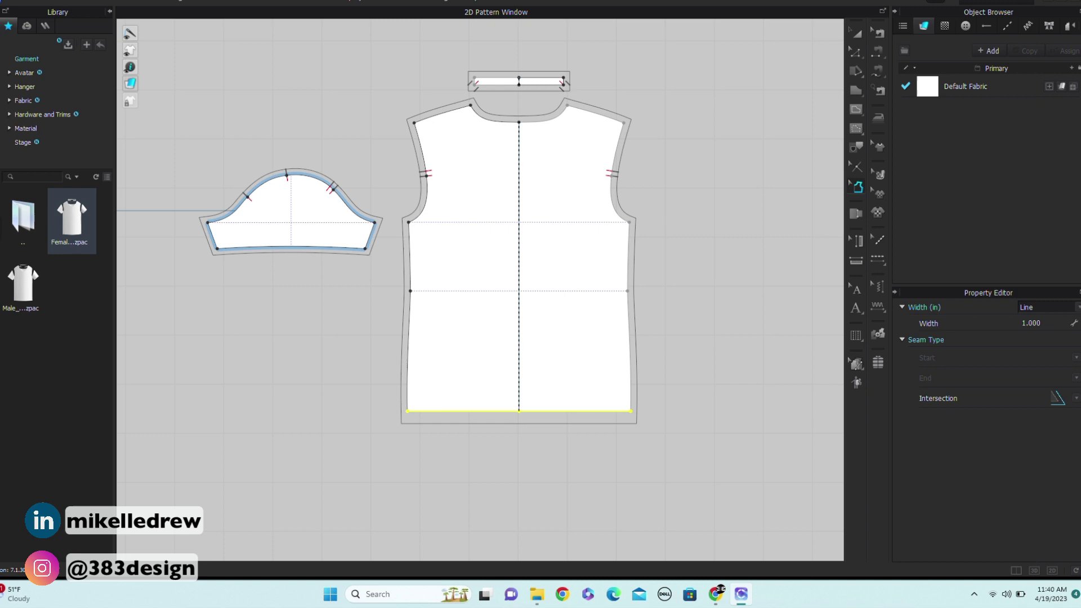
{"action": "left_click", "coordinate": [721, 375]}
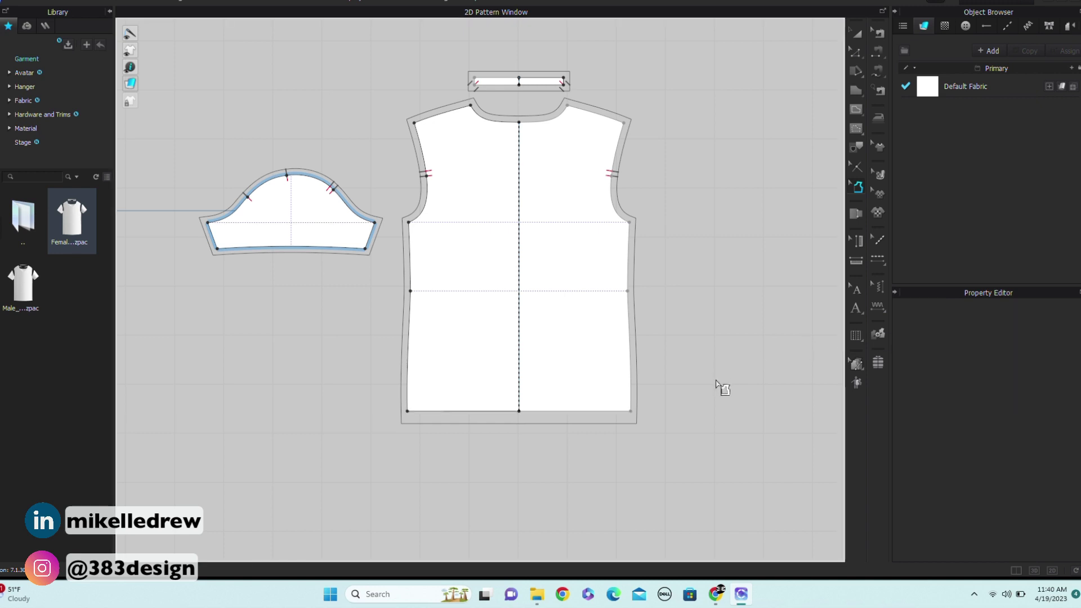
{"action": "scroll", "coordinate": [720, 387], "scroll_direction": "down", "scroll_amount": 1}
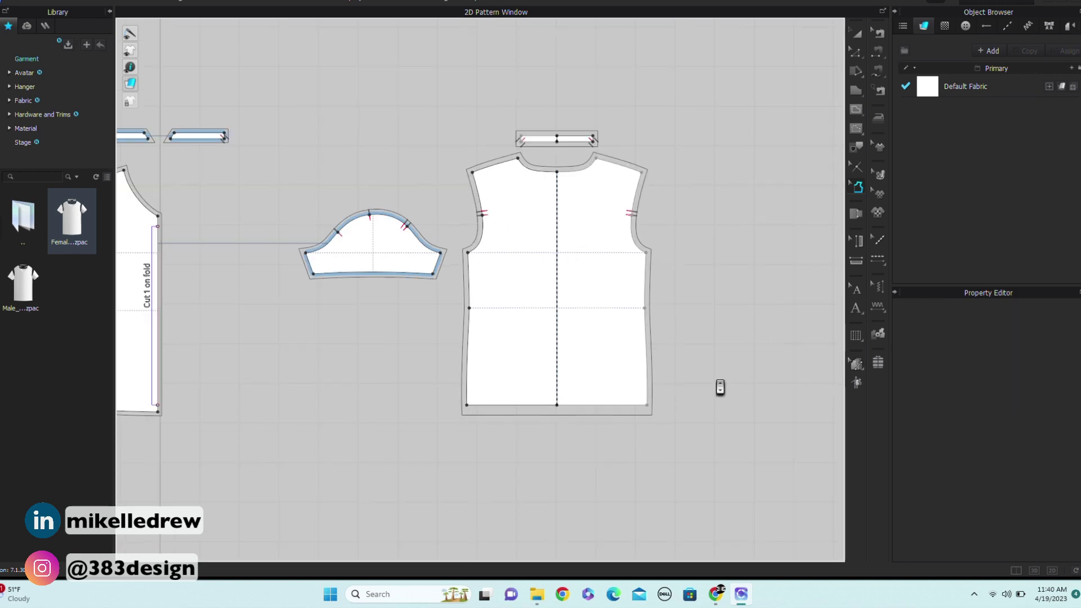
{"action": "scroll", "coordinate": [720, 388], "scroll_direction": "down", "scroll_amount": 1}
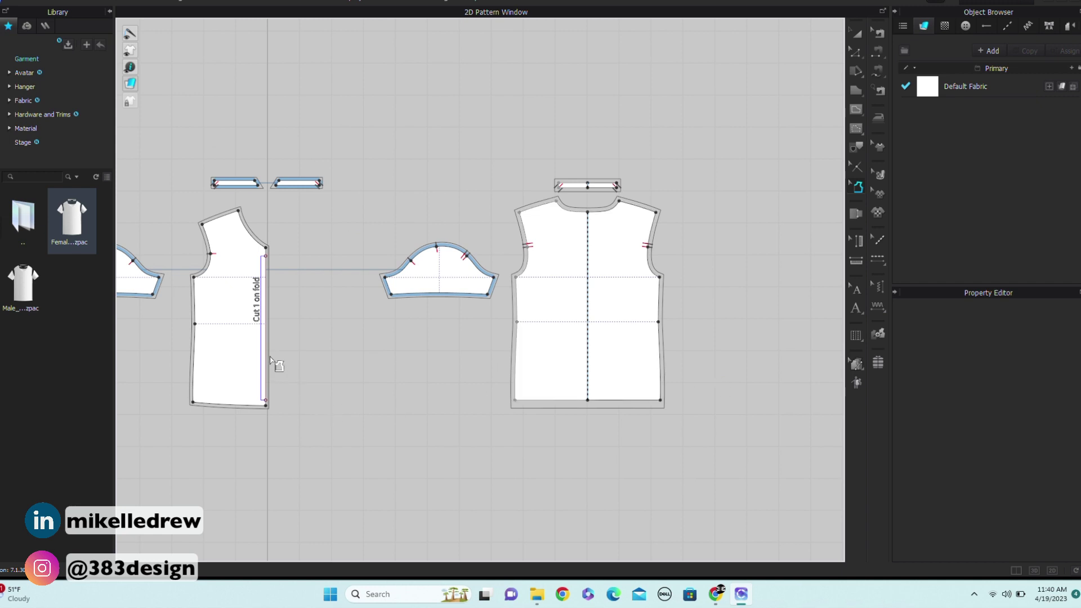
{"action": "scroll", "coordinate": [270, 362], "scroll_direction": "up", "scroll_amount": 2}
{"action": "scroll", "coordinate": [270, 362], "scroll_direction": "up", "scroll_amount": 1}
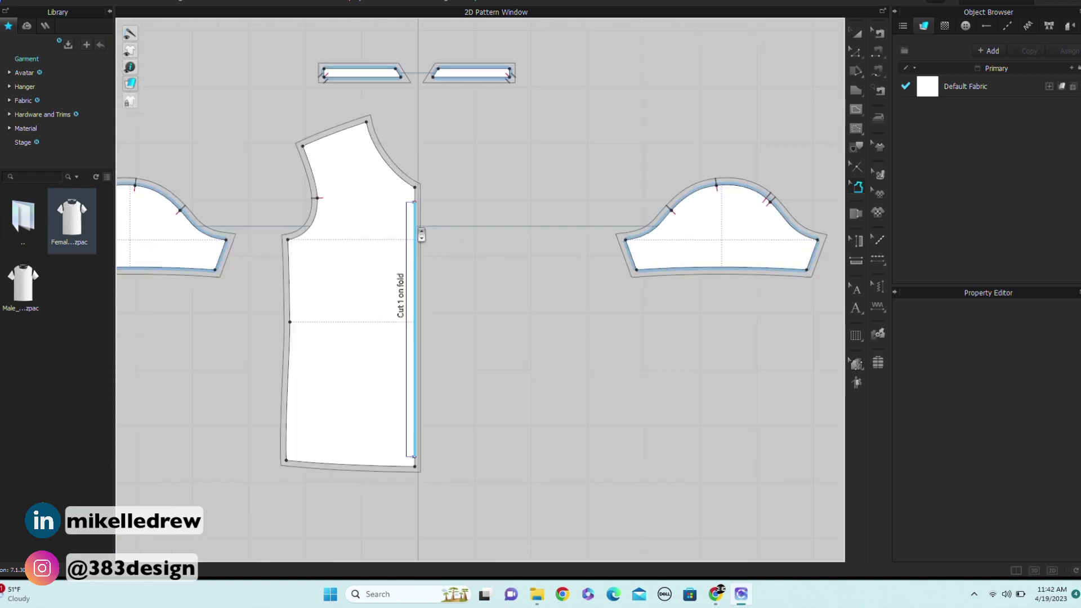
{"action": "scroll", "coordinate": [421, 235], "scroll_direction": "up", "scroll_amount": 2}
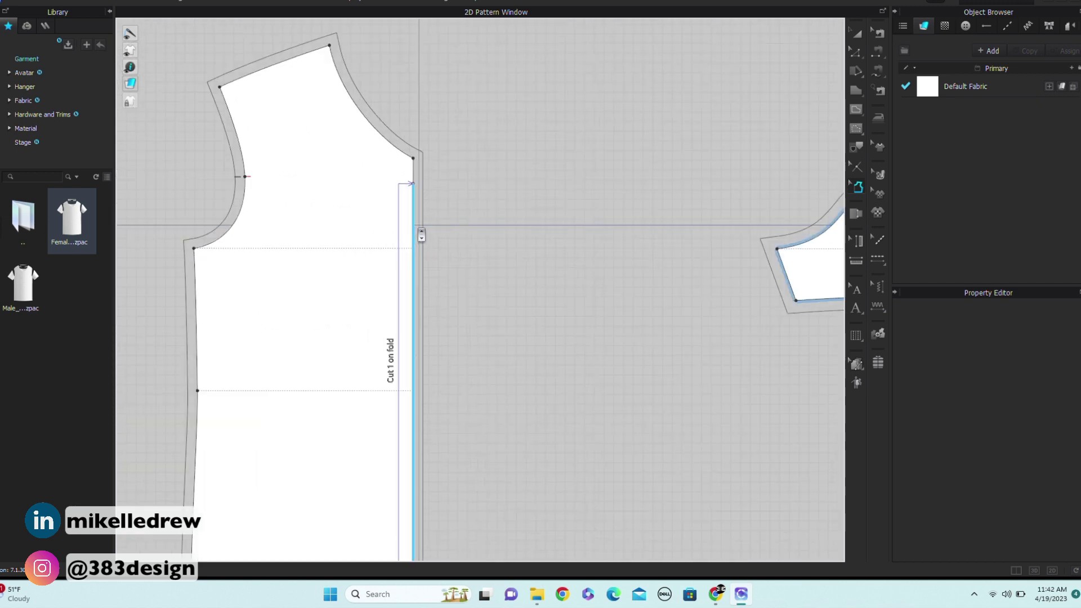
- Change the Seam Type Intersection style for the front bodice hem and the sleeve hem, using the second style on the sleeve
{"action": "left_click", "coordinate": [414, 173]}
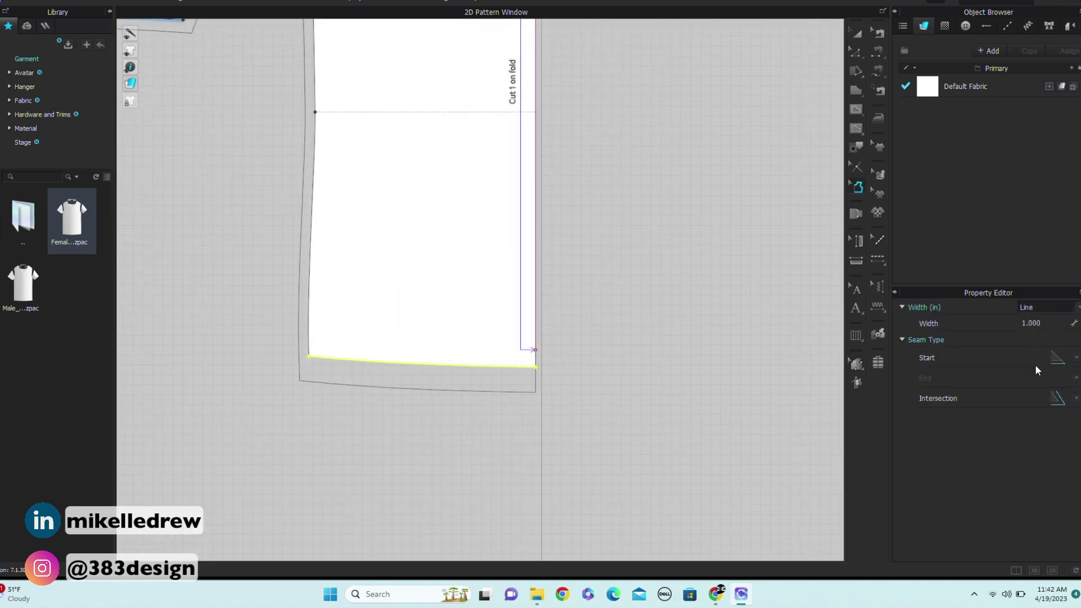
{"action": "left_click", "coordinate": [1077, 400]}
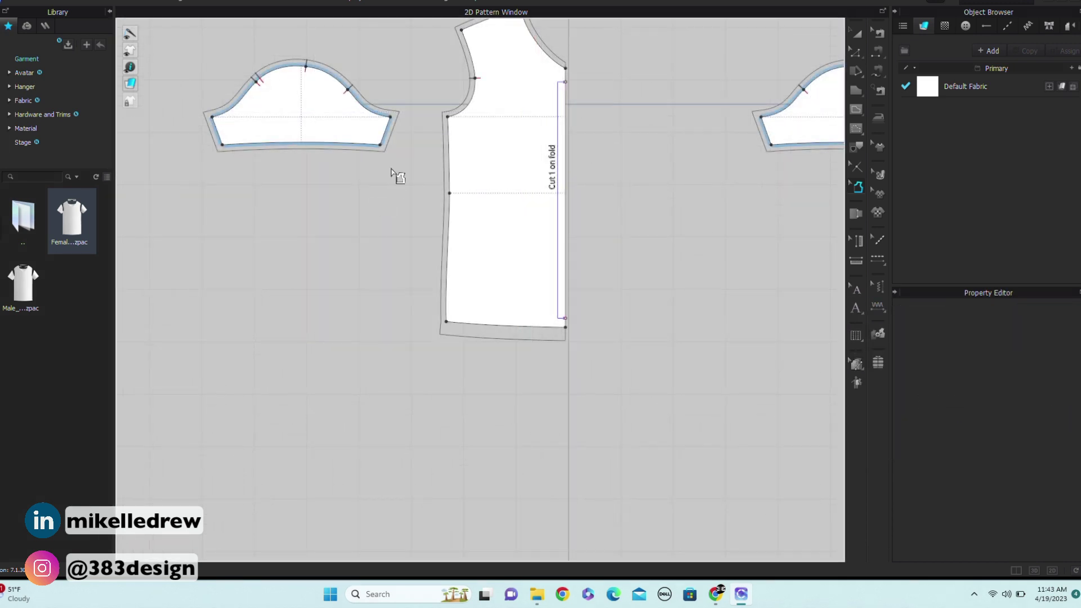
{"action": "left_click_drag", "start_coordinate": [391, 167], "coordinate": [272, 149]}
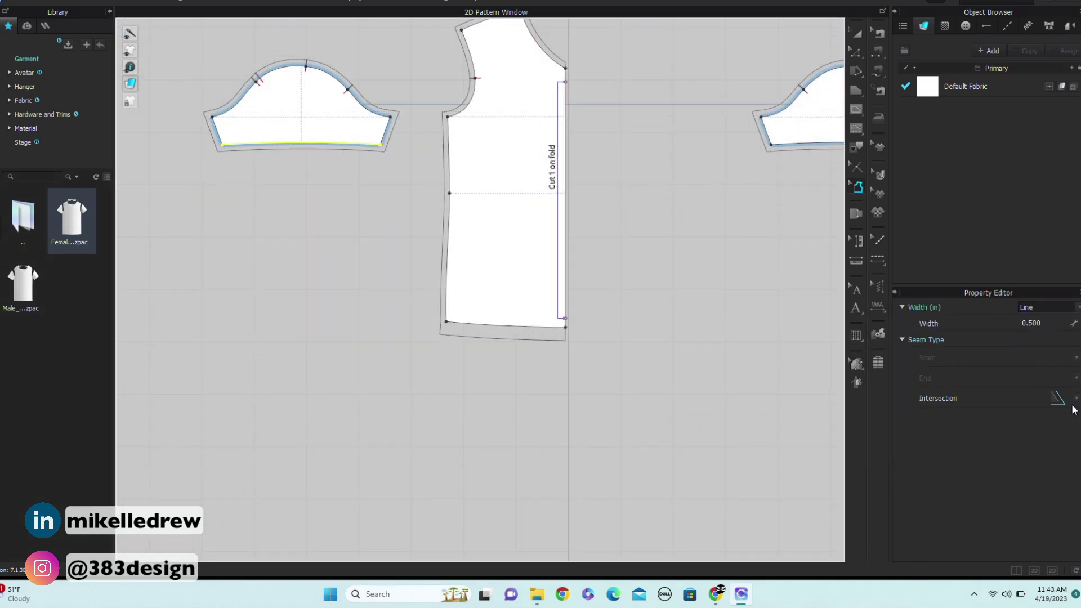
{"action": "left_click", "coordinate": [1075, 400]}
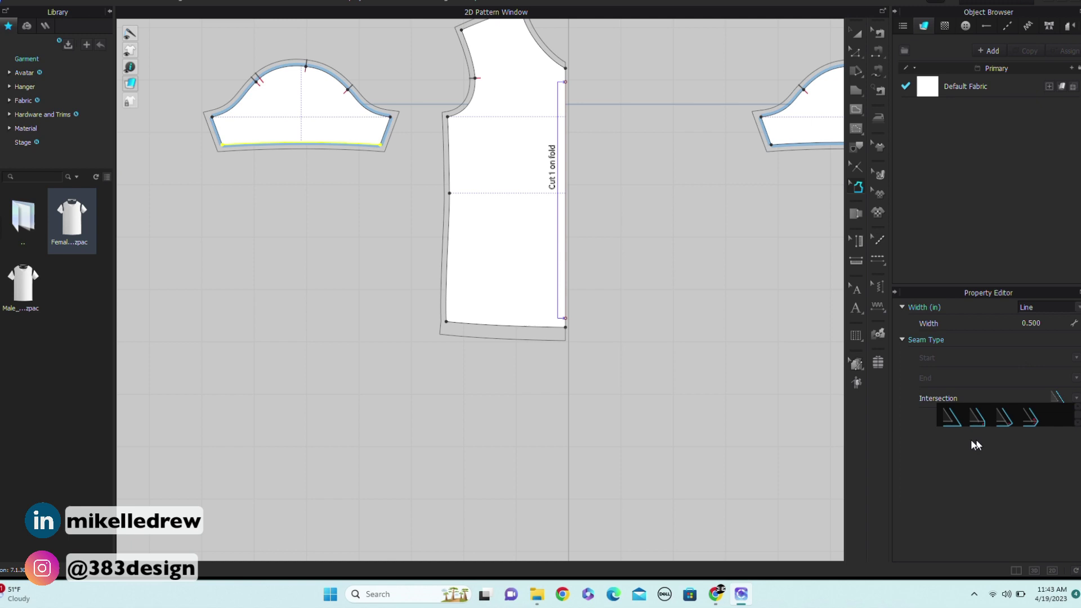
{"action": "left_click", "coordinate": [980, 419]}
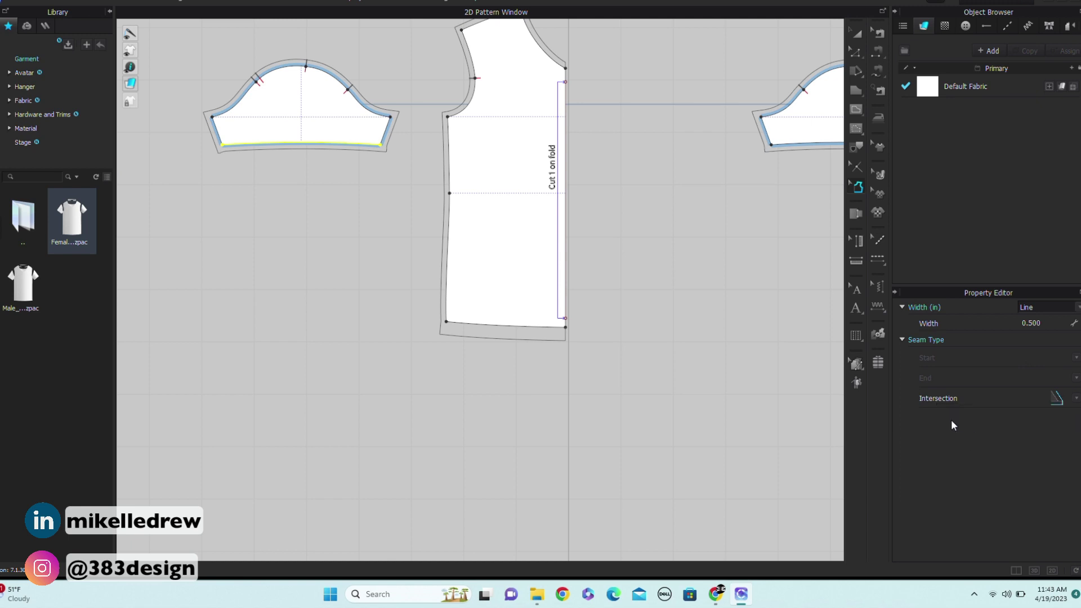
{"action": "left_click", "coordinate": [707, 324]}
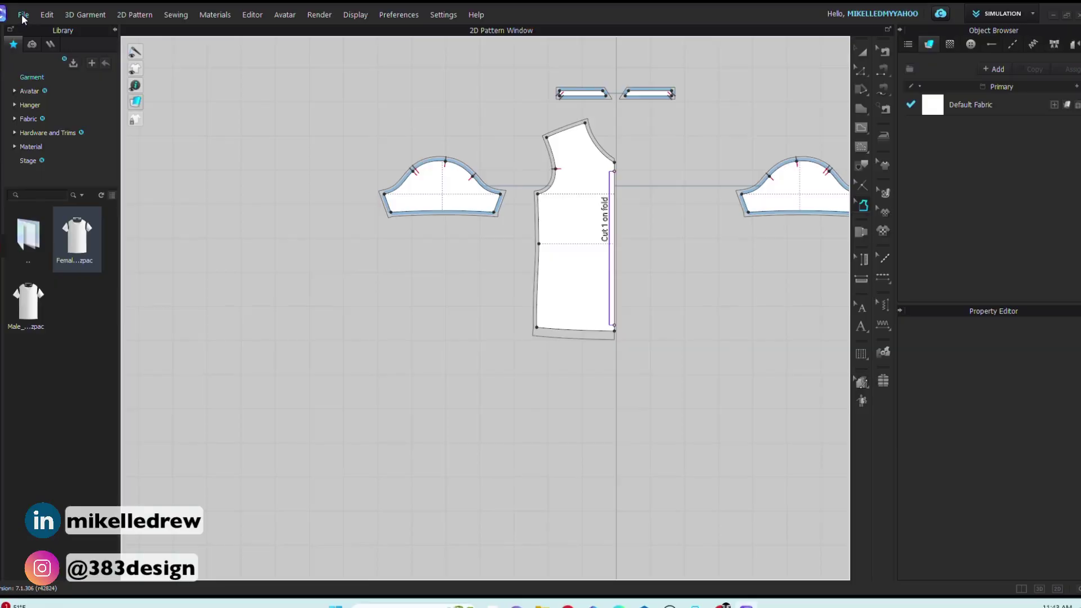
- Start an Adobe (PDF) export of the patterns from the File > Export menu
{"action": "left_click", "coordinate": [22, 14]}
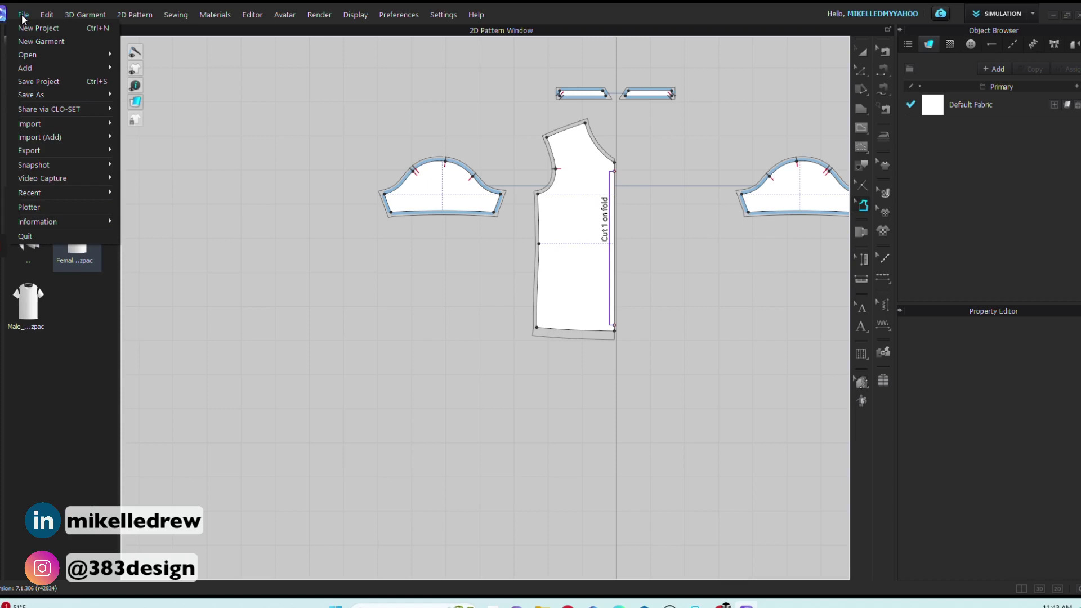
{"action": "mouse_move", "coordinate": [28, 151]}
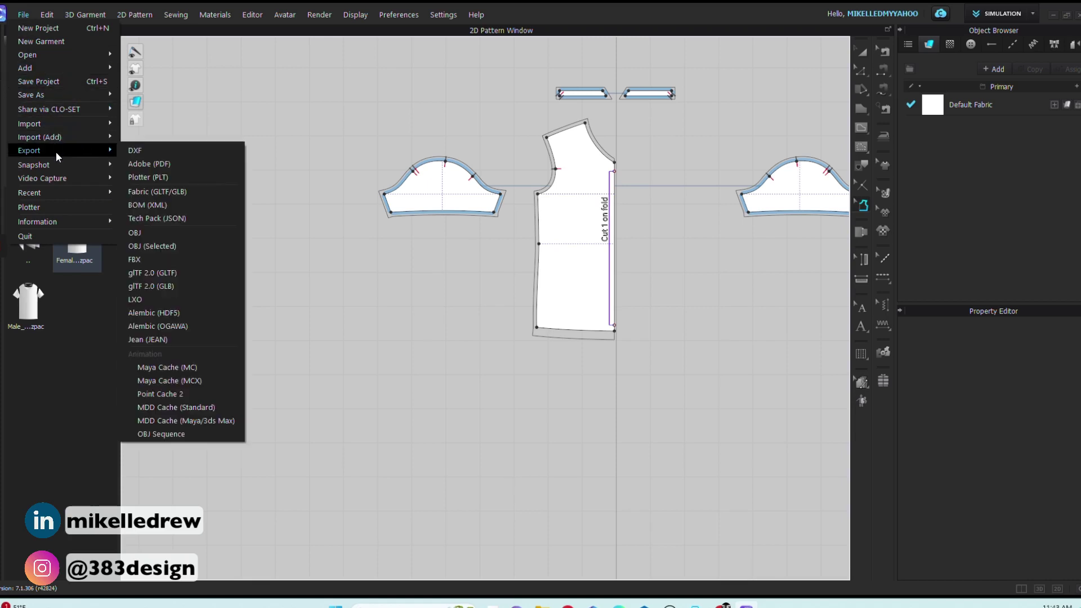
{"action": "left_click", "coordinate": [153, 163]}
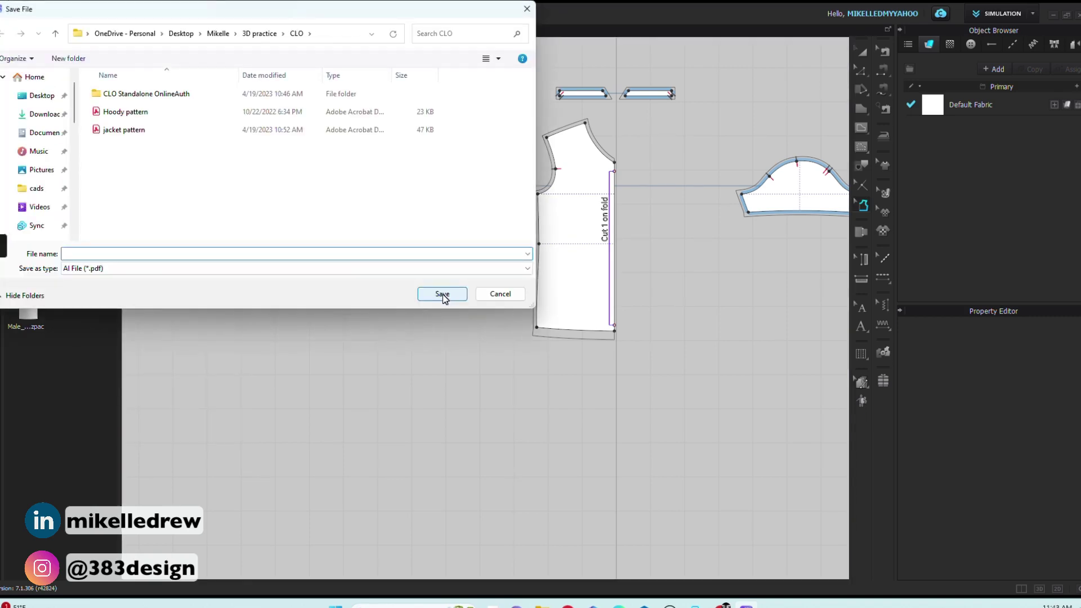
- Save the PDF as 'Tee pattern test', review the image and additional-information options, and export
{"action": "left_click", "coordinate": [443, 295]}
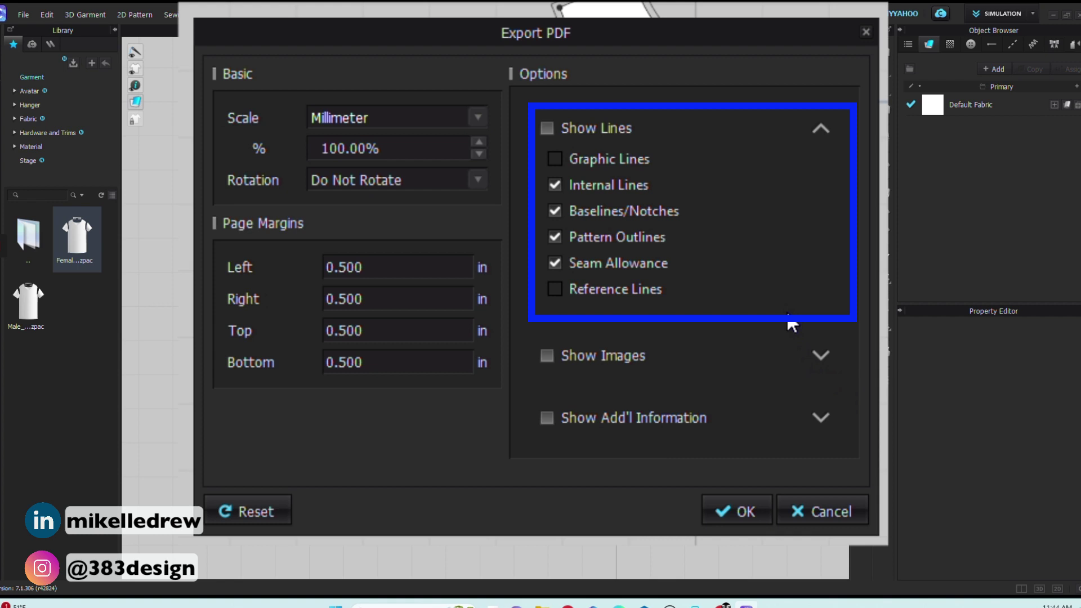
{"action": "left_click", "coordinate": [821, 353]}
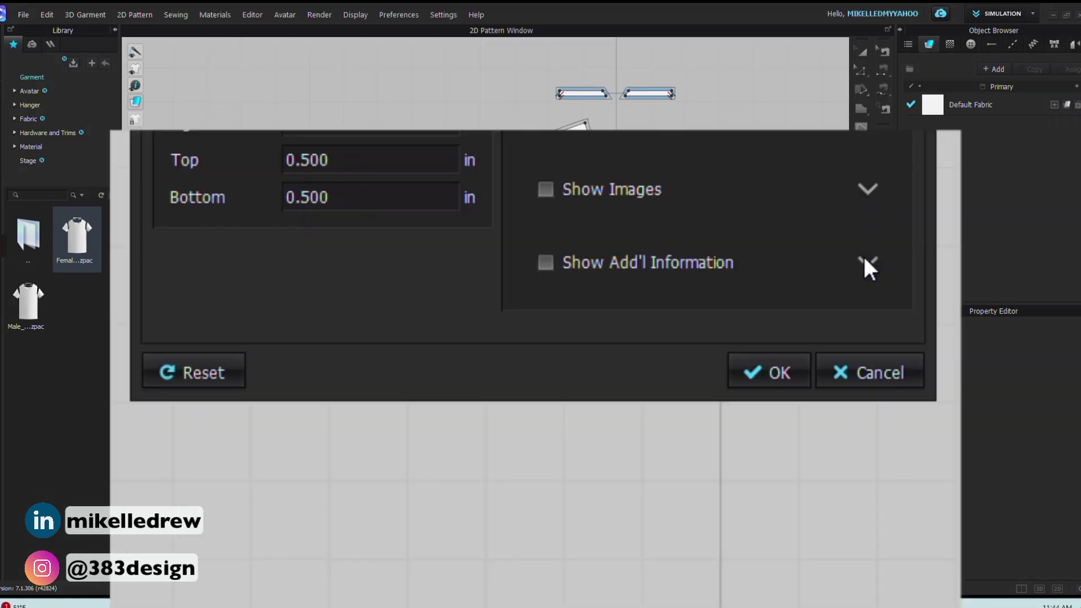
{"action": "left_click", "coordinate": [868, 263]}
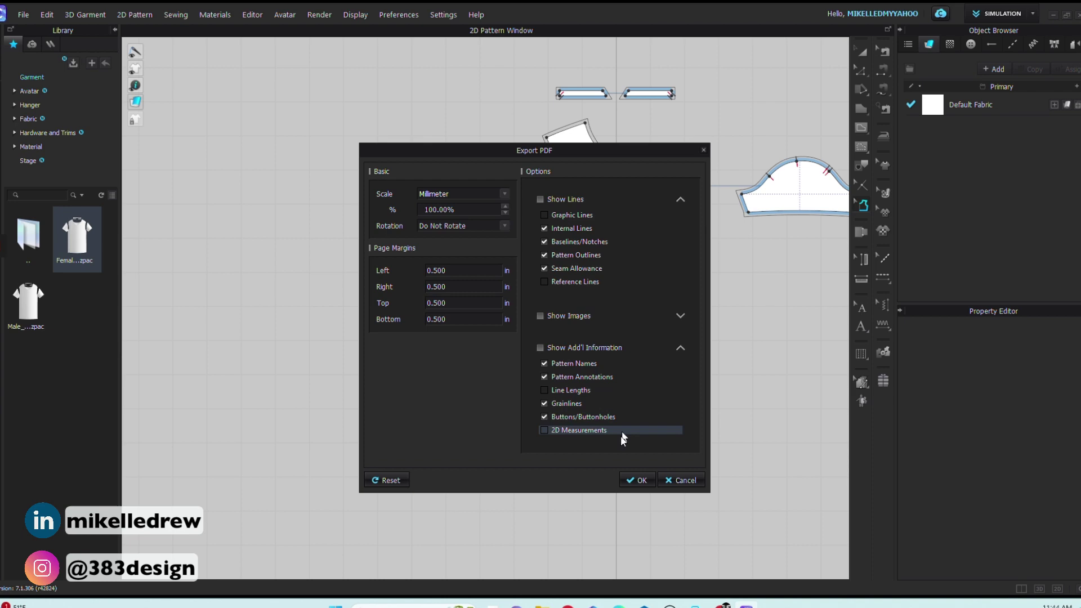
{"action": "left_click", "coordinate": [633, 478]}
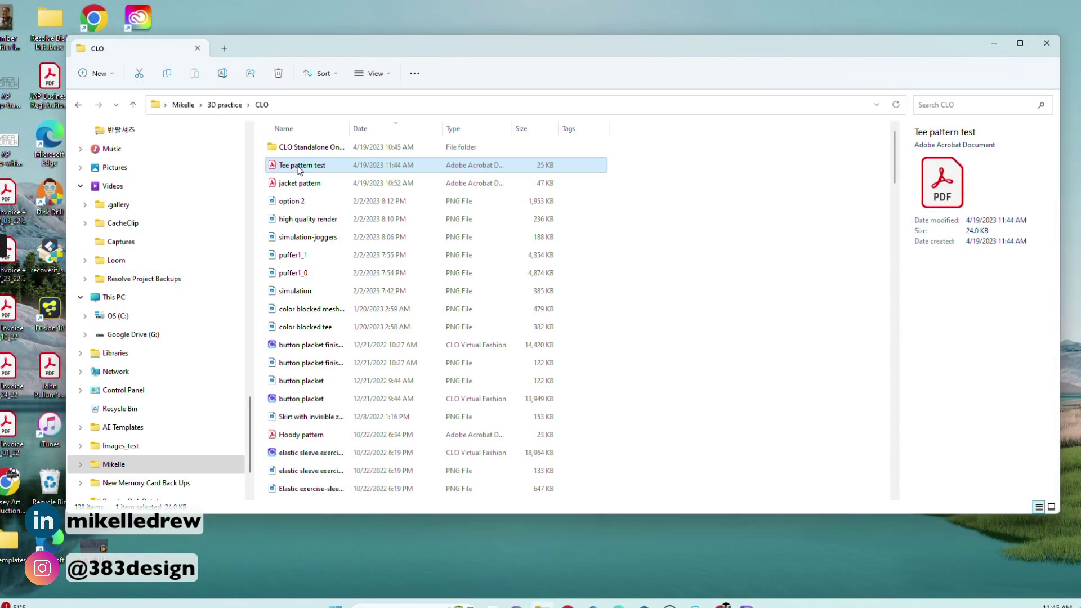
- Open 'Tee pattern test.pdf' in Adobe Acrobat from File Explorer
{"action": "double_click", "coordinate": [297, 170]}
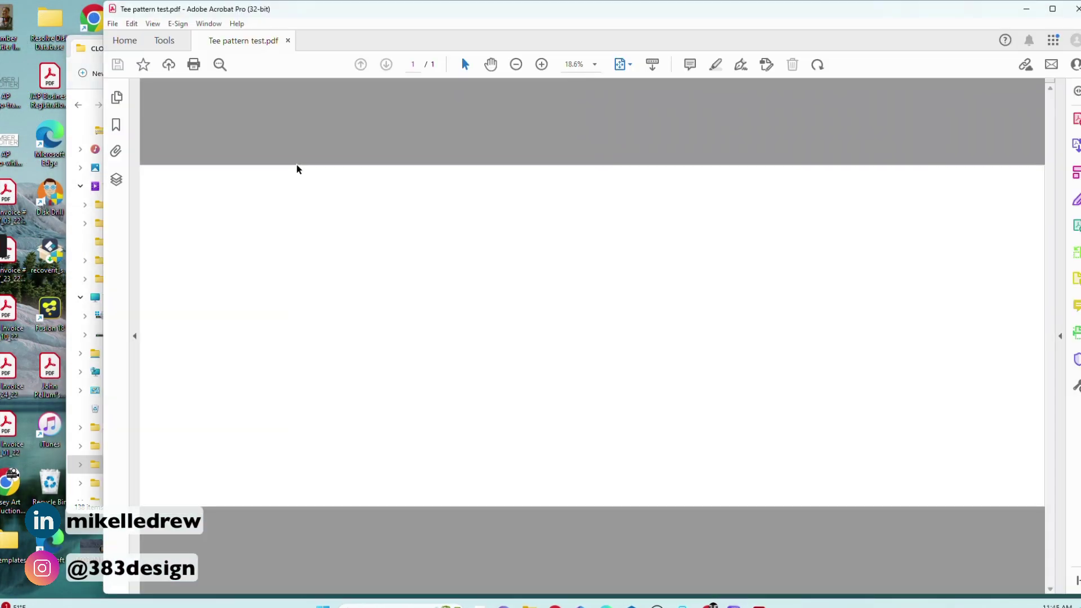